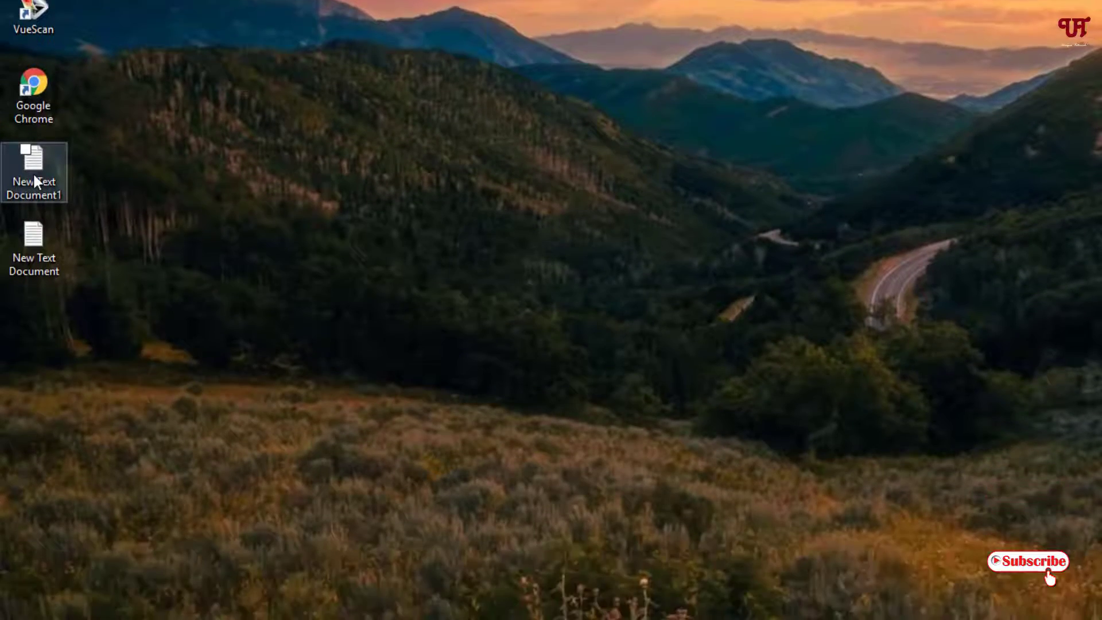
Delete the file New Text Document1 from the desktop to the Recycle Bin.
{"action": "right_click", "coordinate": [33, 434]}
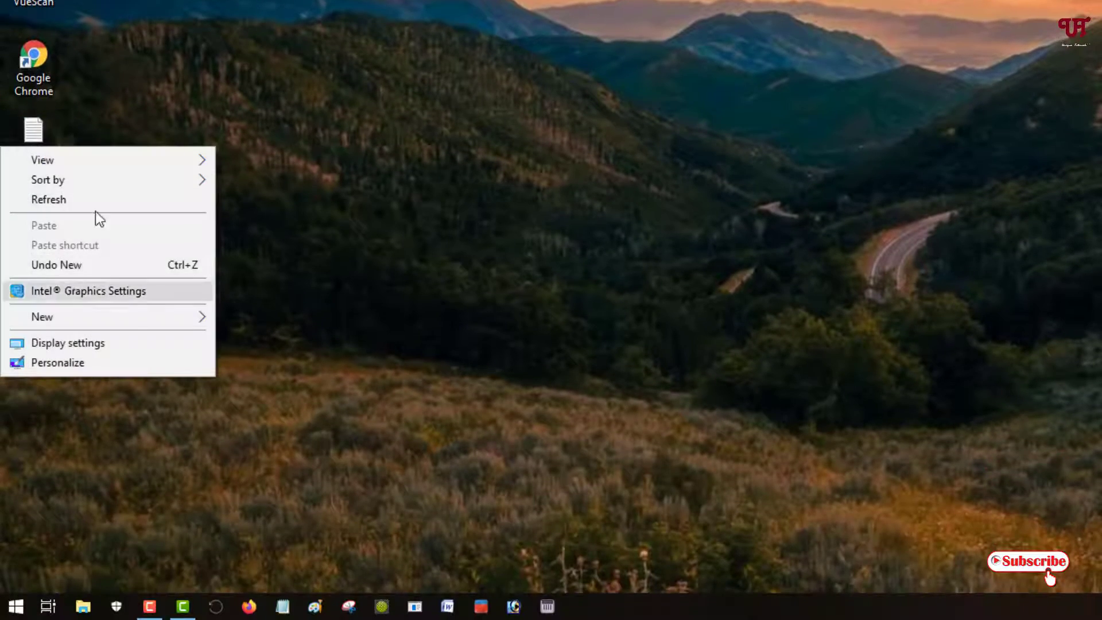
{"action": "right_click", "coordinate": [29, 132]}
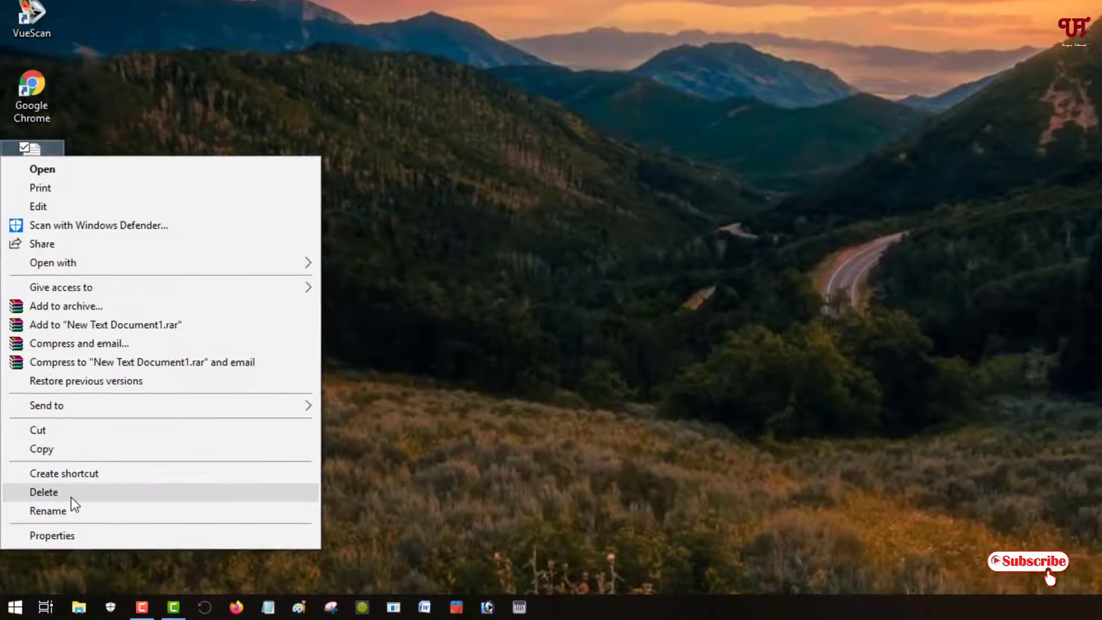
{"action": "left_click", "coordinate": [67, 485]}
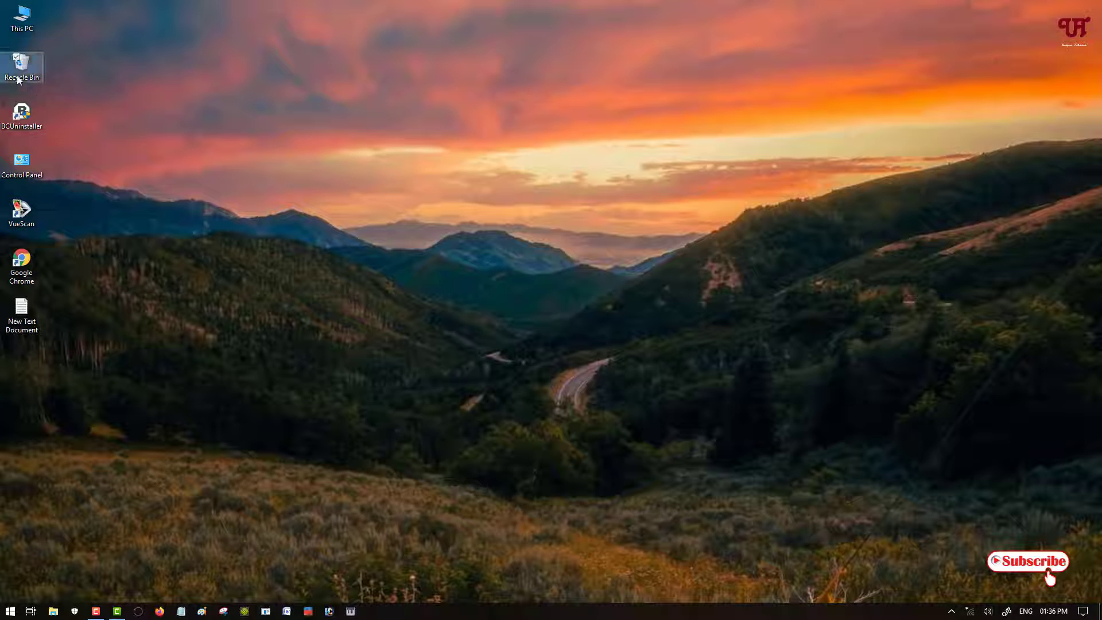
Restore New Text Document1 from the Recycle Bin to the desktop and close the bin's window.
{"action": "double_click", "coordinate": [20, 45]}
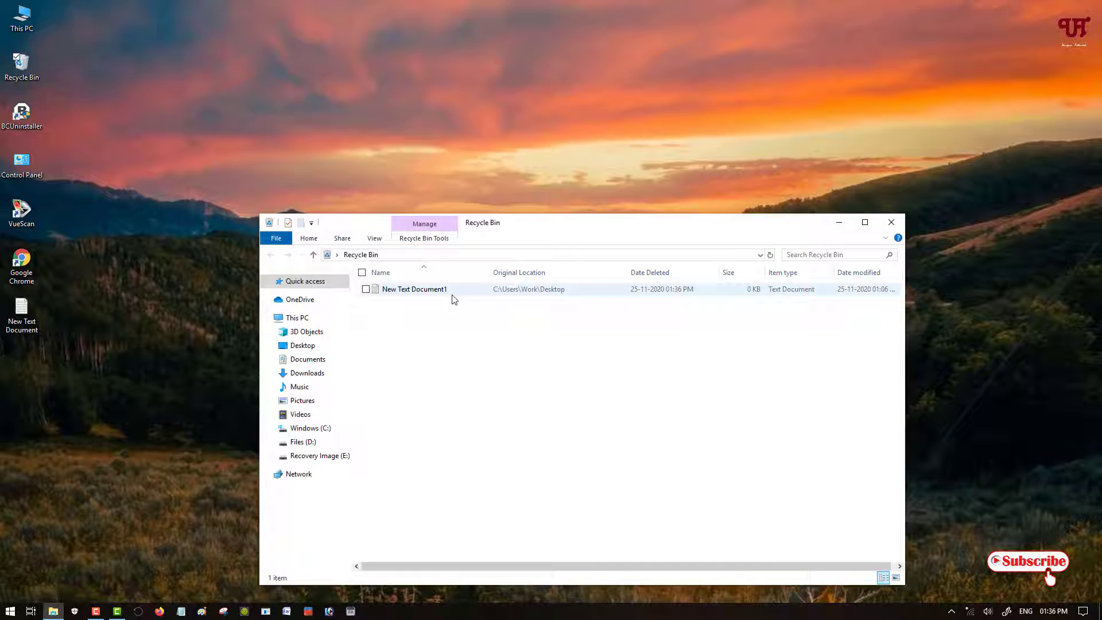
{"action": "right_click", "coordinate": [451, 296]}
{"action": "right_click", "coordinate": [431, 288]}
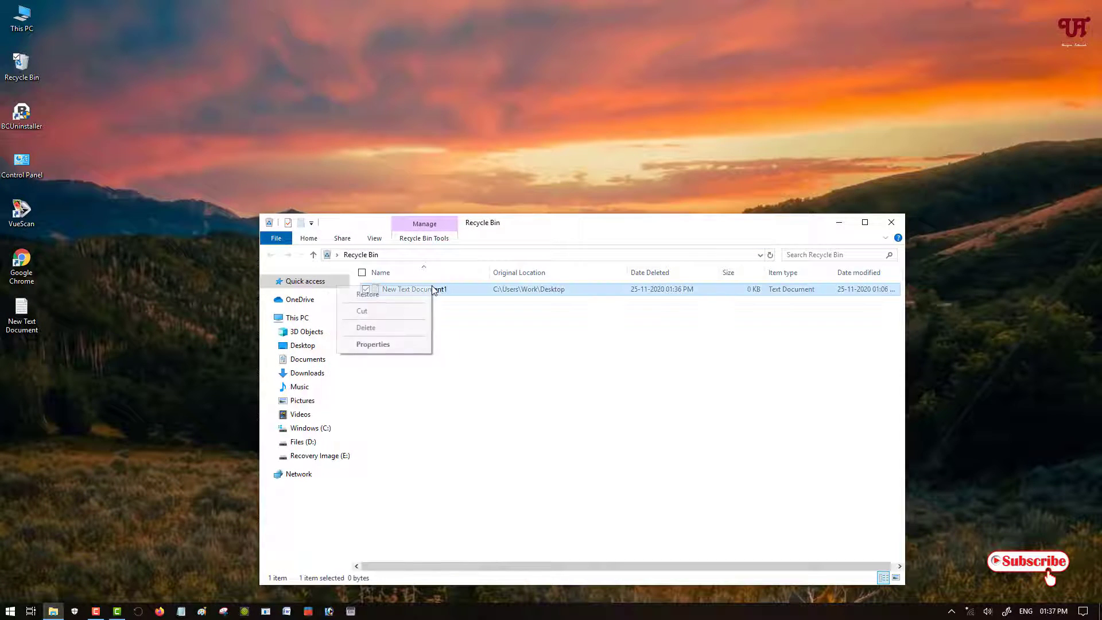
{"action": "left_click", "coordinate": [367, 294]}
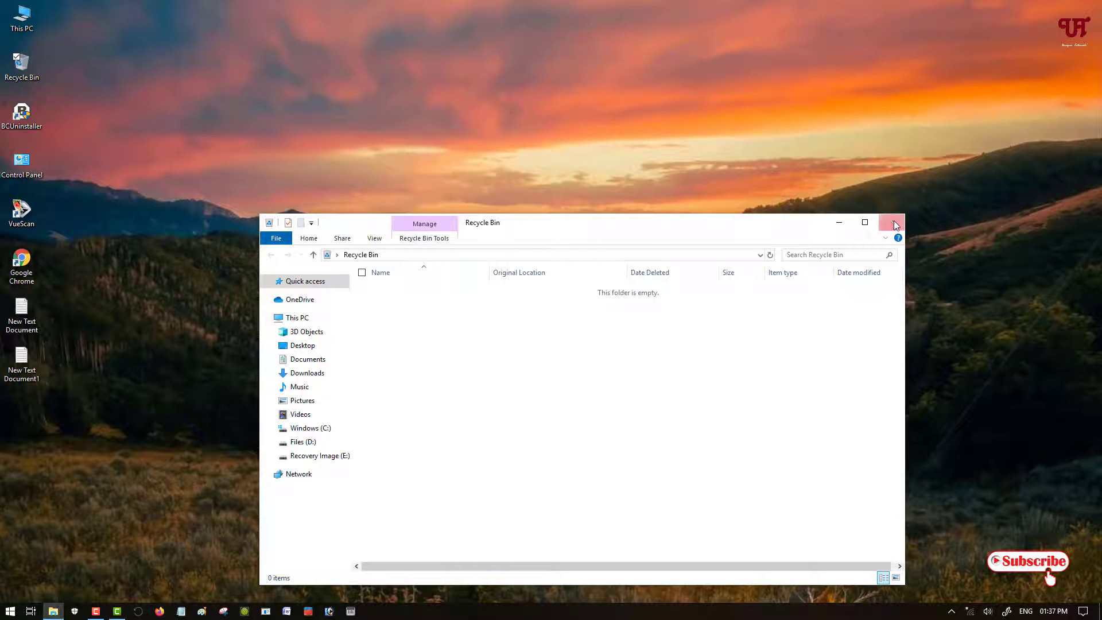
{"action": "left_click", "coordinate": [890, 222]}
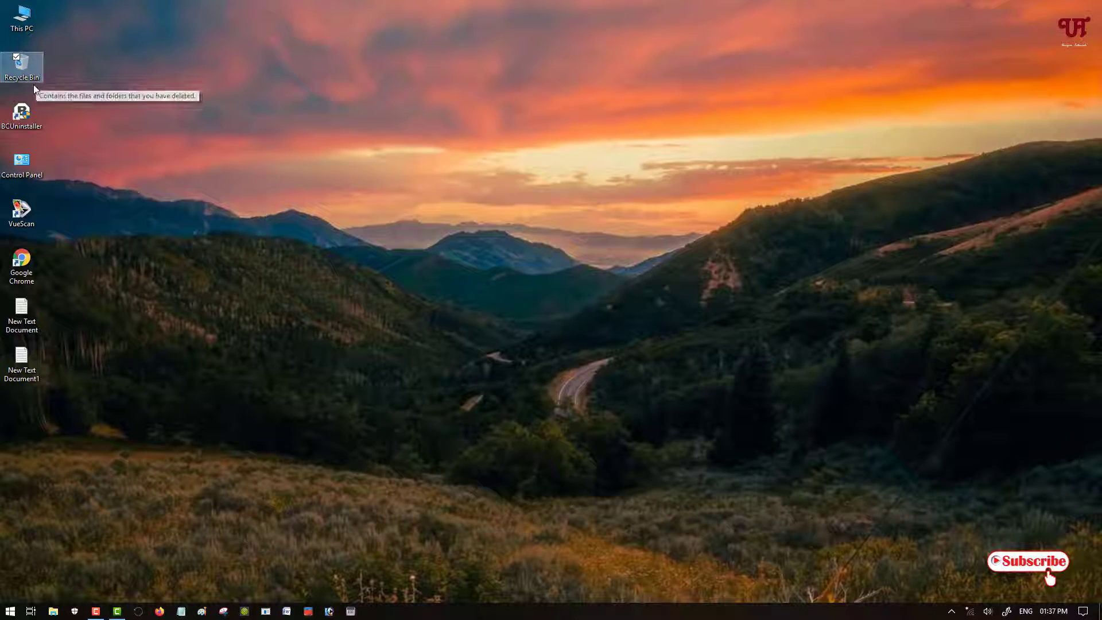
{"action": "left_click", "coordinate": [132, 147]}
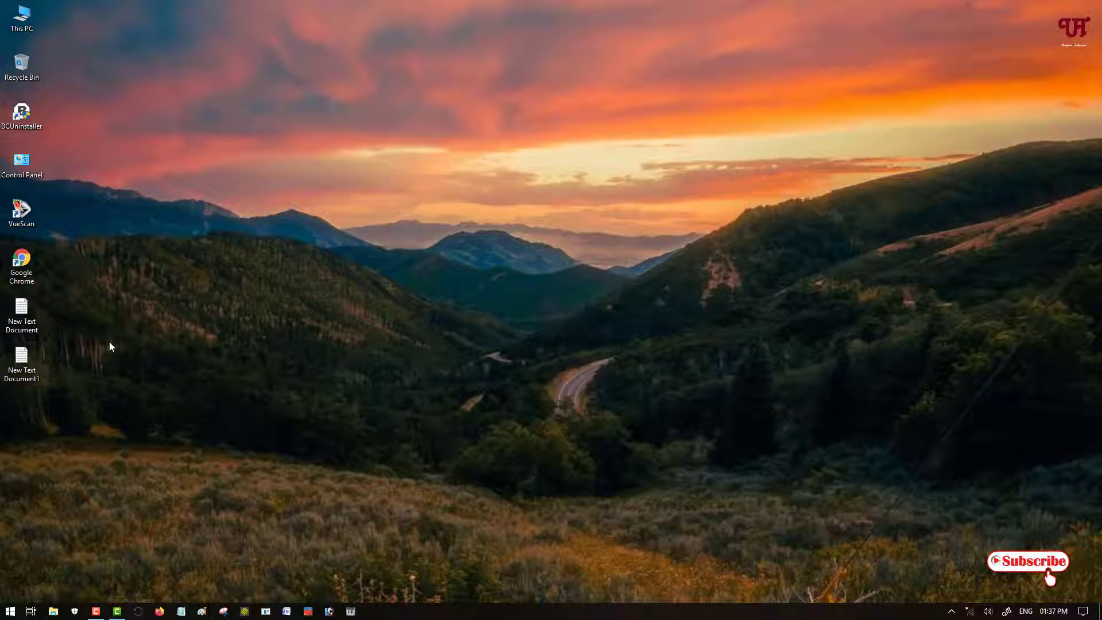
Permanently delete the desktop file New Text Document, bypassing the Recycle Bin.
{"action": "left_click", "coordinate": [20, 319]}
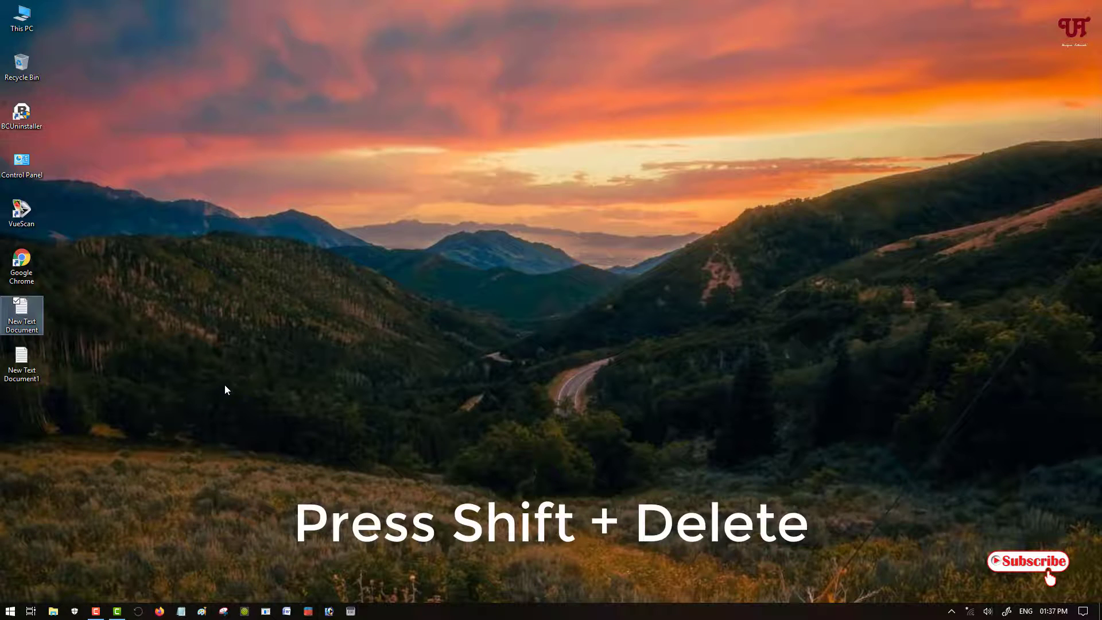
{"action": "key", "text": "shift+Delete"}
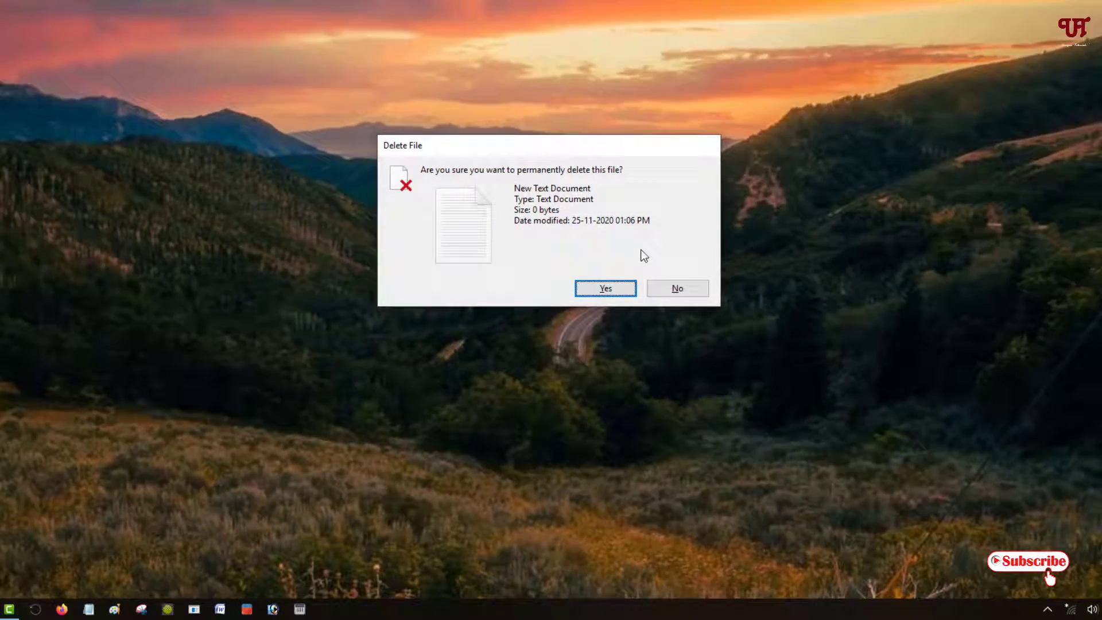
{"action": "key", "text": "Return"}
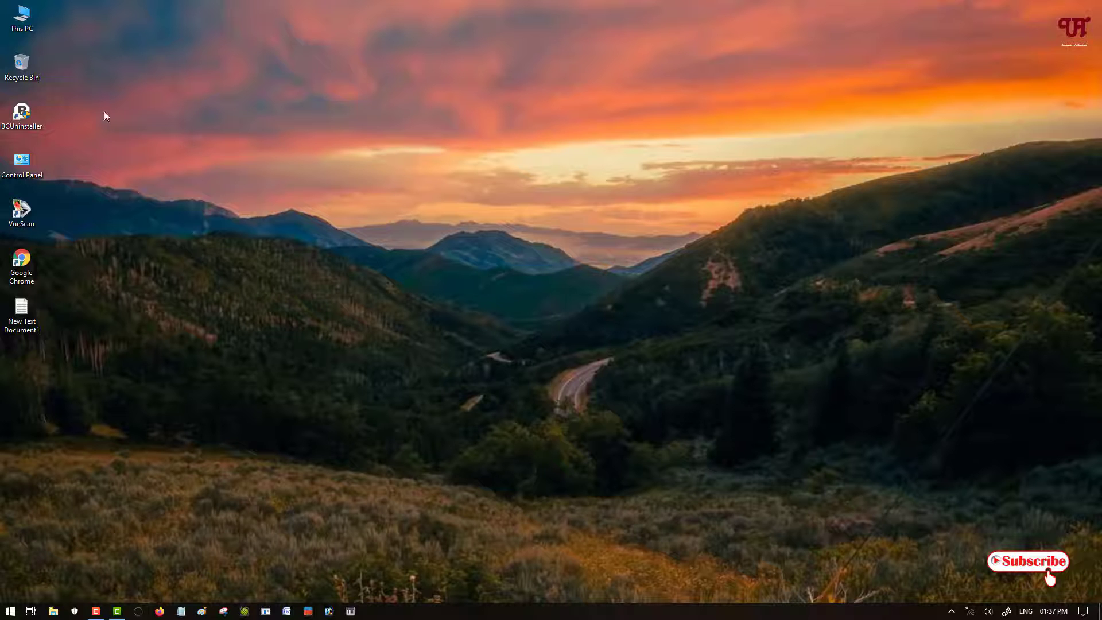
Check the Recycle Bin for the permanently deleted file, and close its window.
{"action": "double_click", "coordinate": [31, 78]}
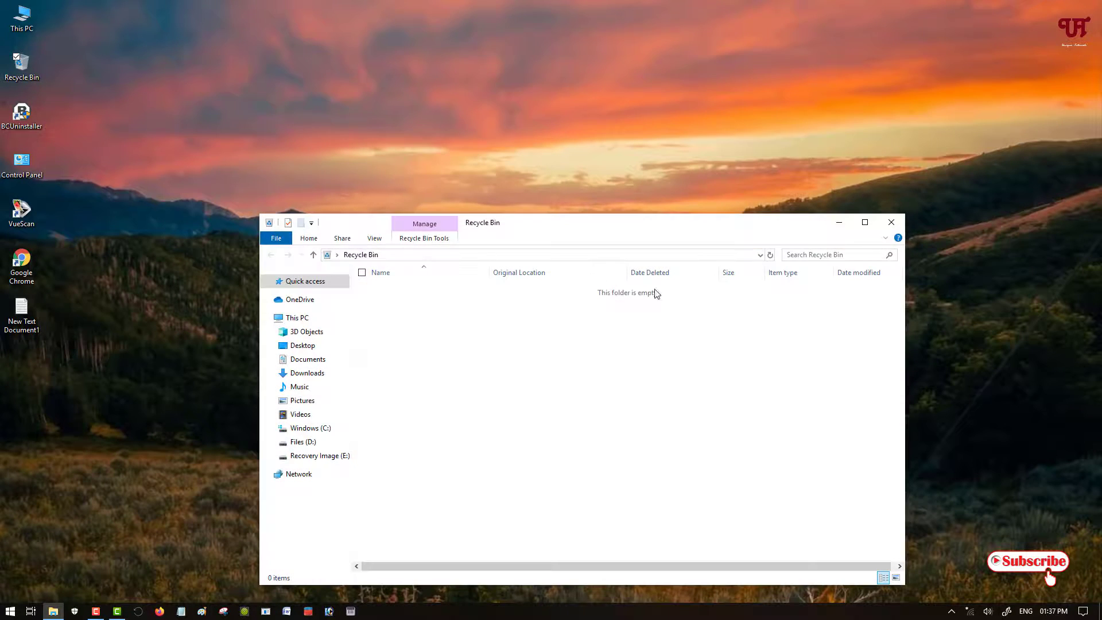
{"action": "left_click", "coordinate": [892, 223]}
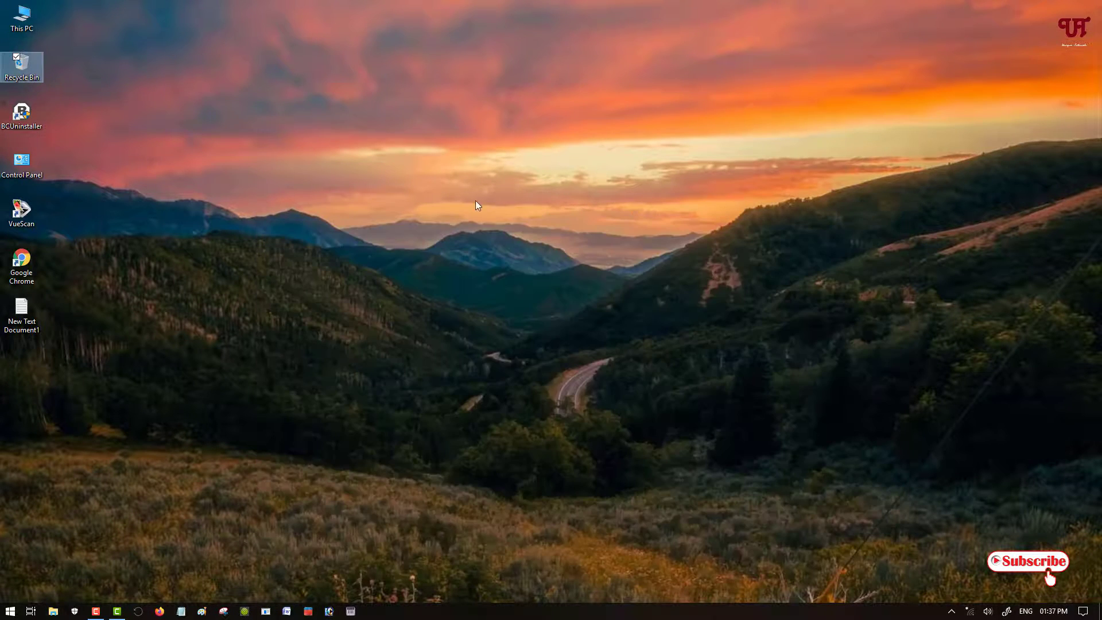
{"action": "left_click", "coordinate": [460, 206]}
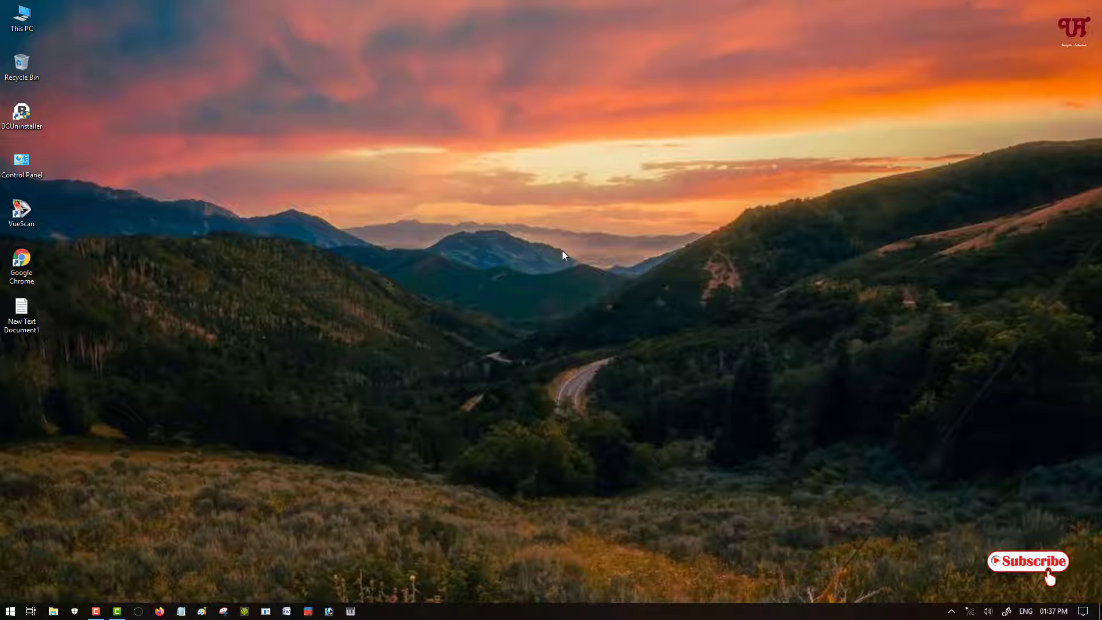
{"action": "right_click", "coordinate": [22, 322]}
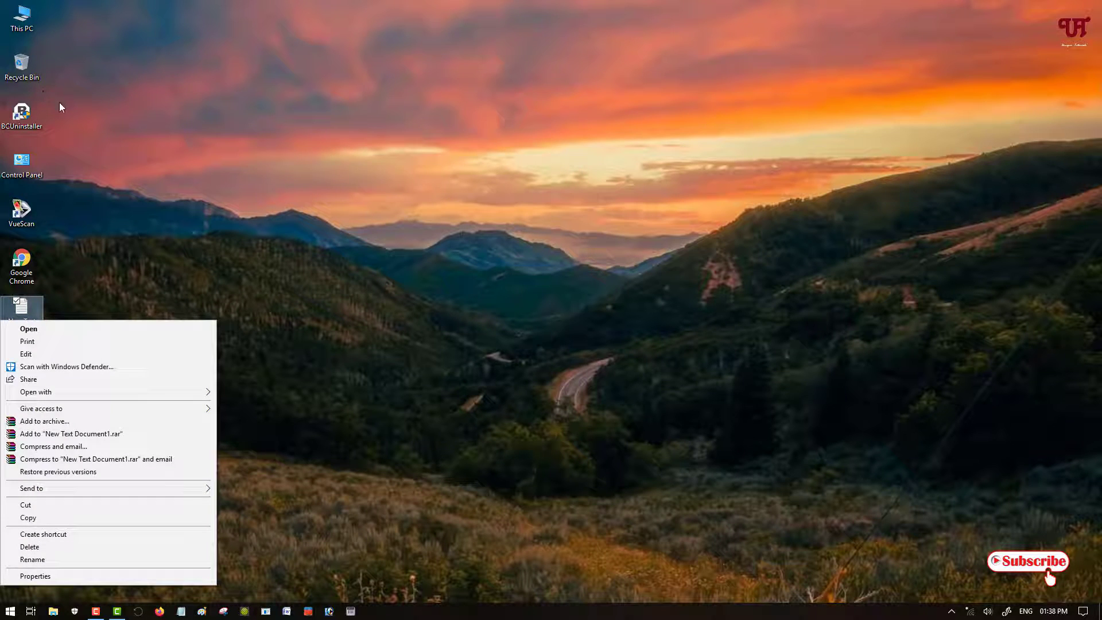
{"action": "left_click", "coordinate": [84, 125]}
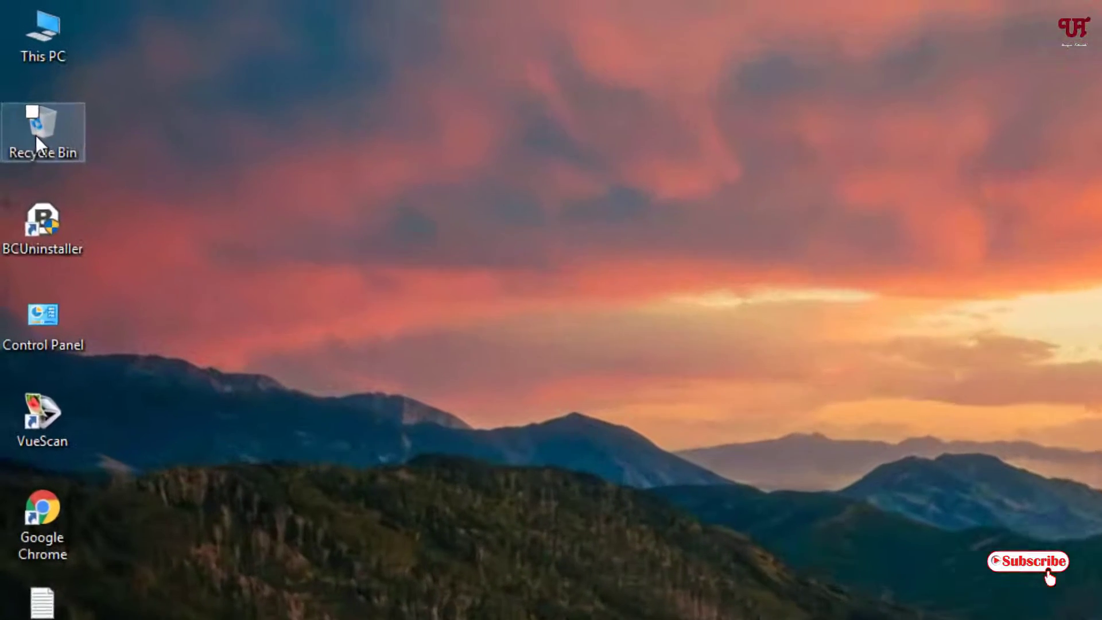
Set the Recycle Bin properties for Windows (C:) to remove files immediately when deleted instead of moving them to the bin.
{"action": "right_click", "coordinate": [21, 64]}
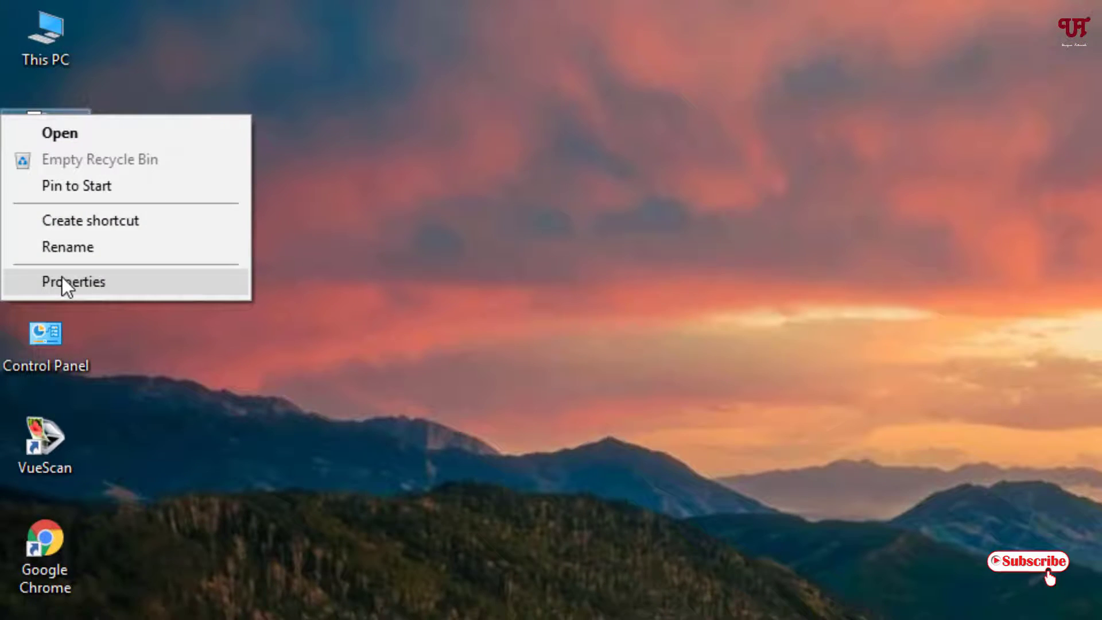
{"action": "left_click", "coordinate": [62, 276]}
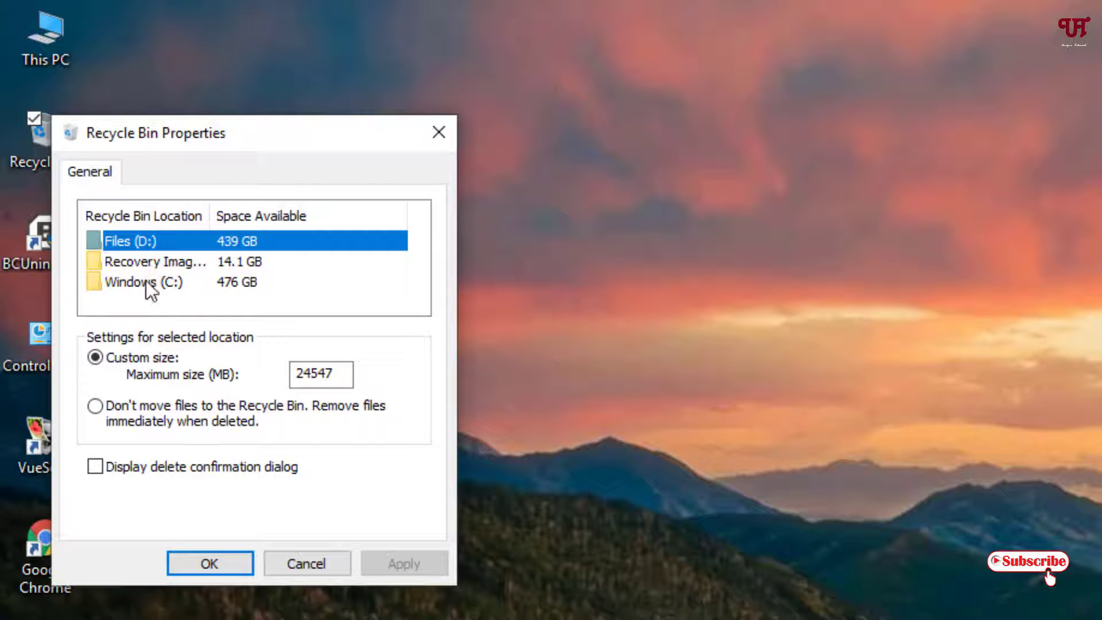
{"action": "left_click", "coordinate": [145, 281]}
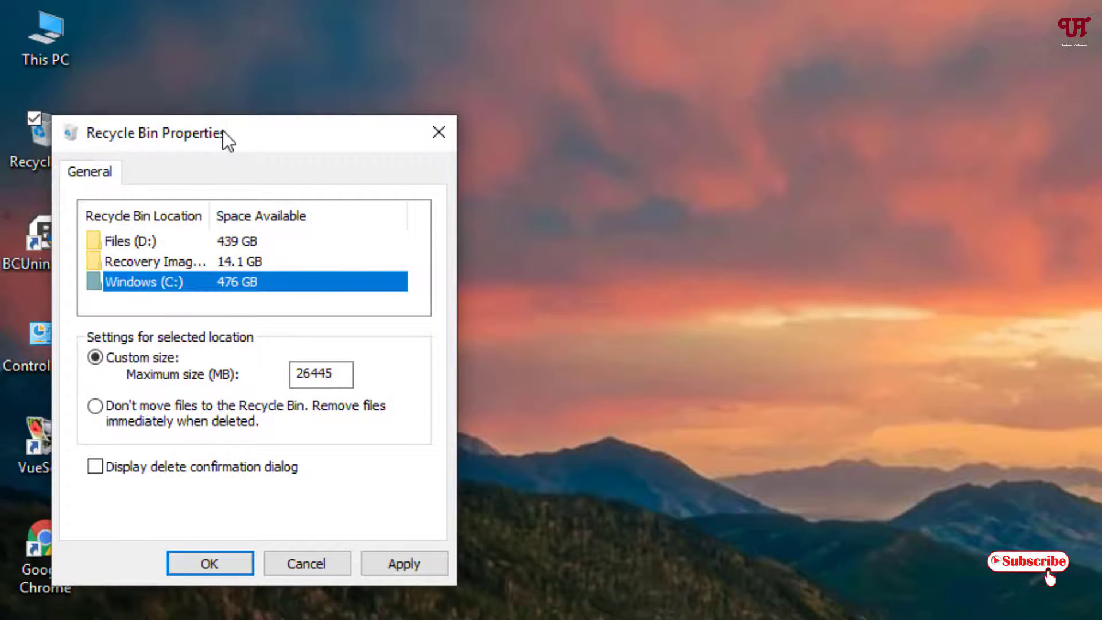
{"action": "left_click_drag", "start_coordinate": [223, 129], "coordinate": [439, 140]}
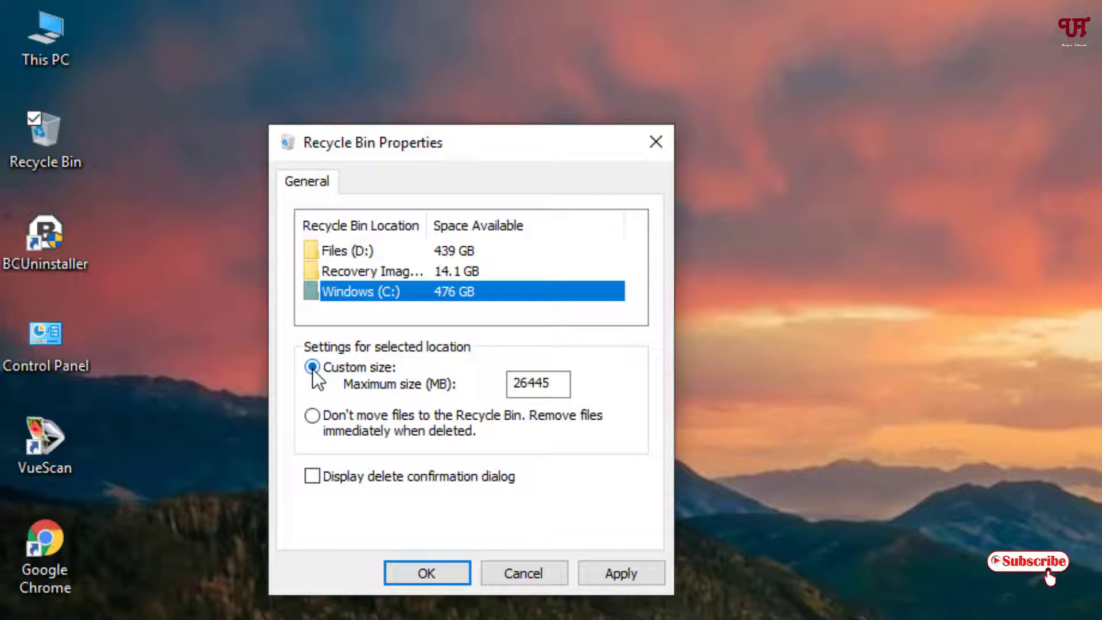
{"action": "left_click", "coordinate": [313, 414]}
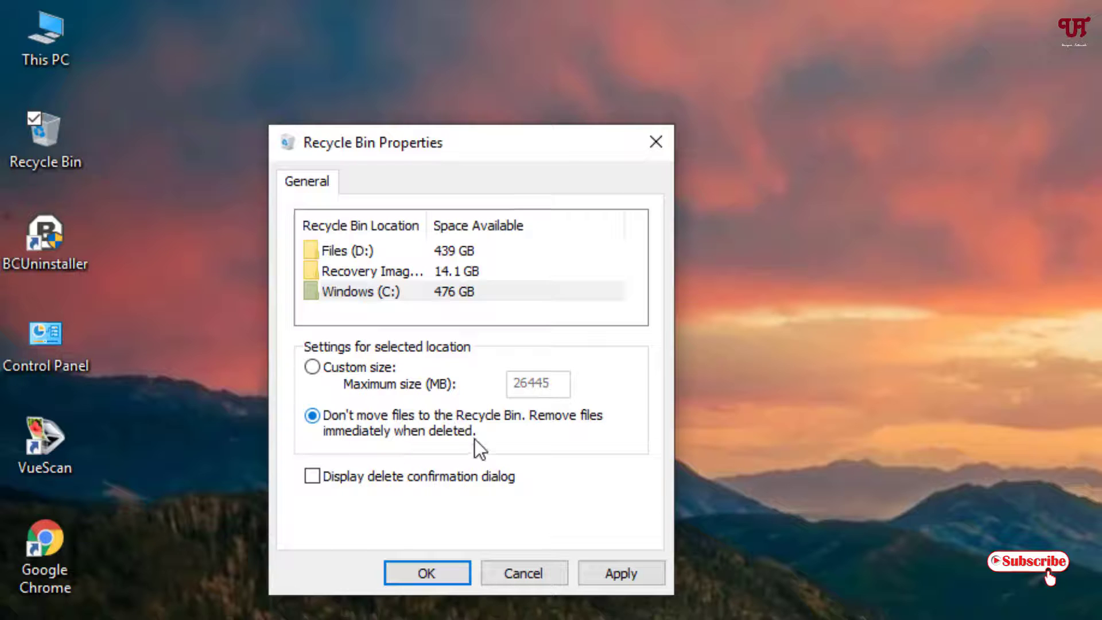
{"action": "left_click", "coordinate": [620, 576]}
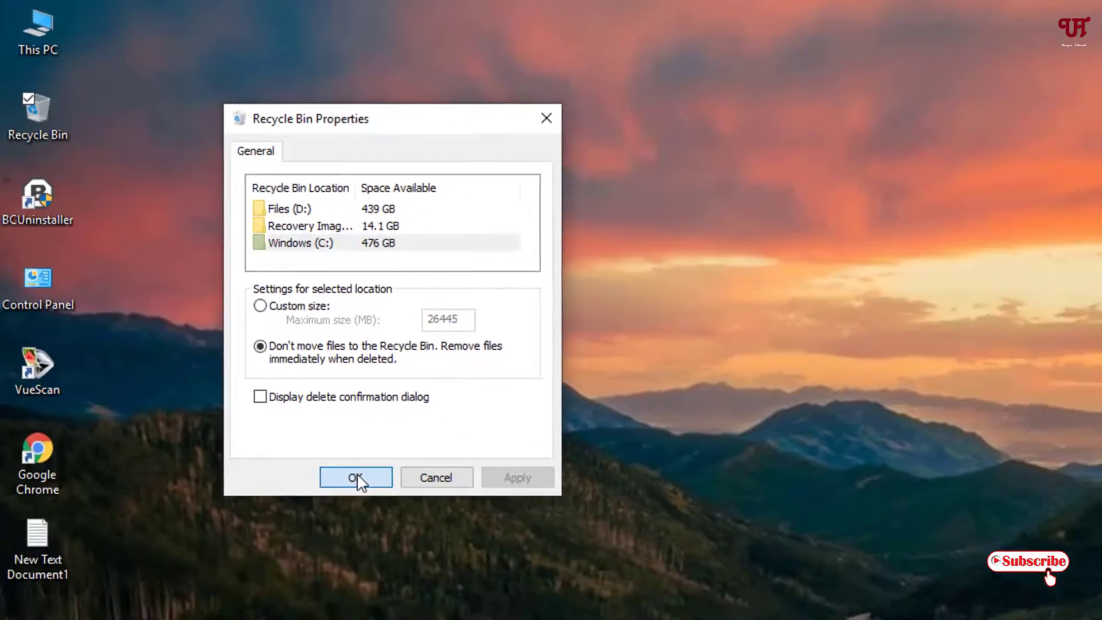
{"action": "left_click", "coordinate": [428, 571]}
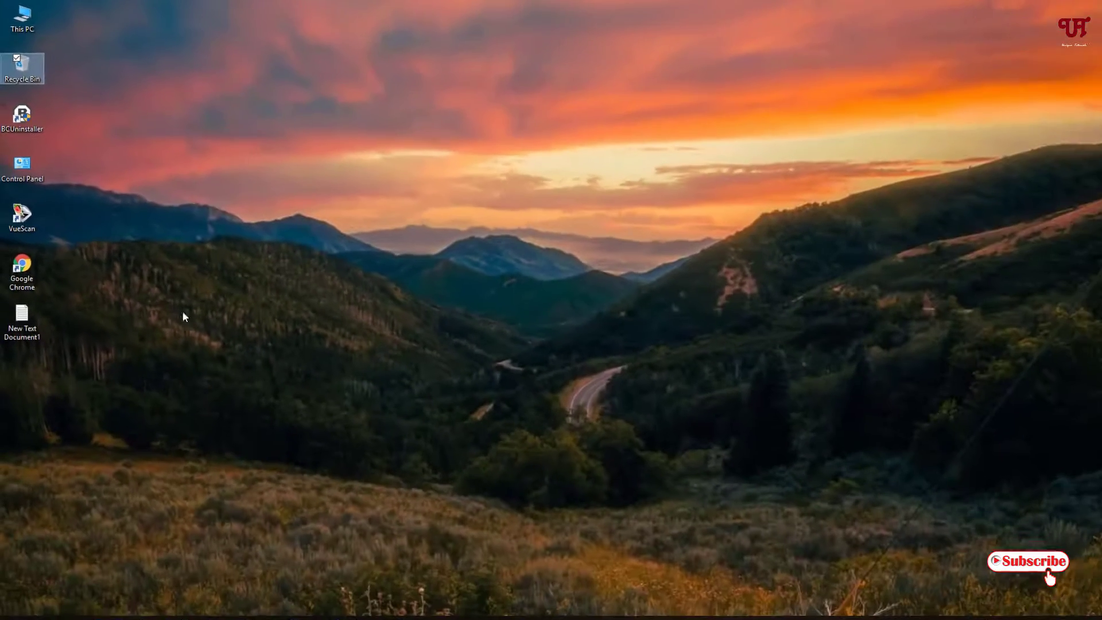
Delete New Text Document1 from the desktop using the normal Delete command.
{"action": "right_click", "coordinate": [23, 316]}
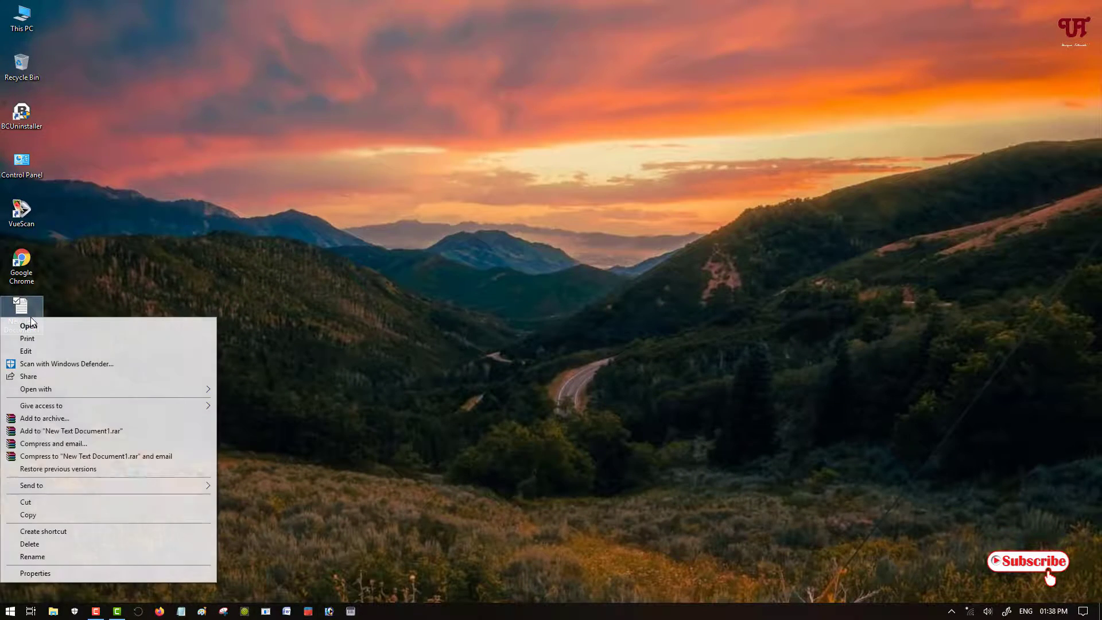
{"action": "left_click", "coordinate": [38, 546]}
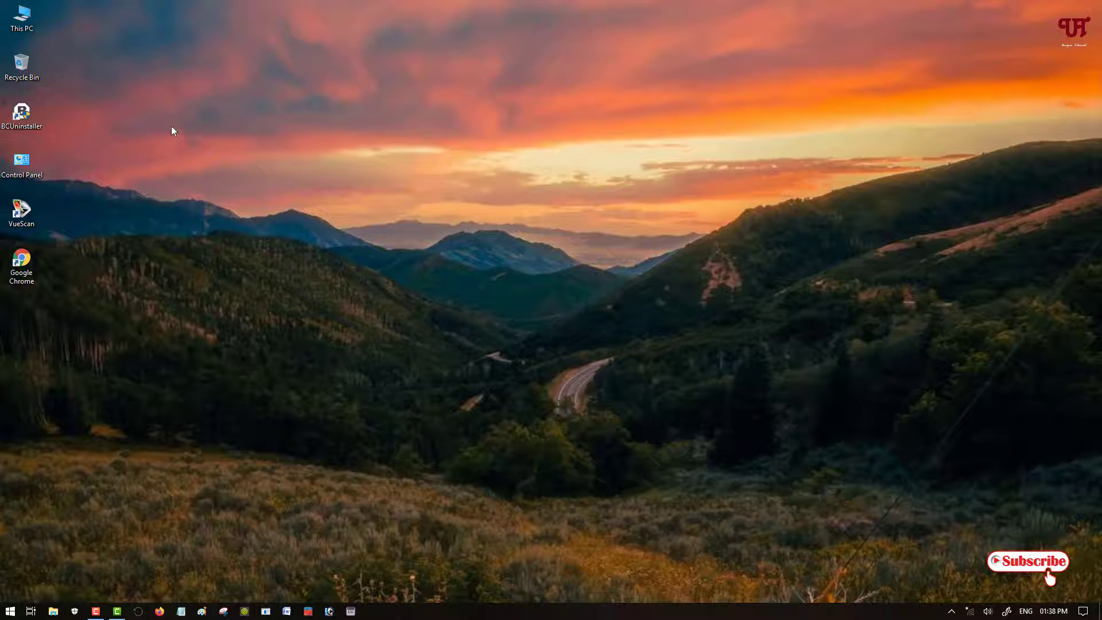
Create a text document on the desktop with the default name New Text Document, and delete it.
{"action": "right_click", "coordinate": [77, 349]}
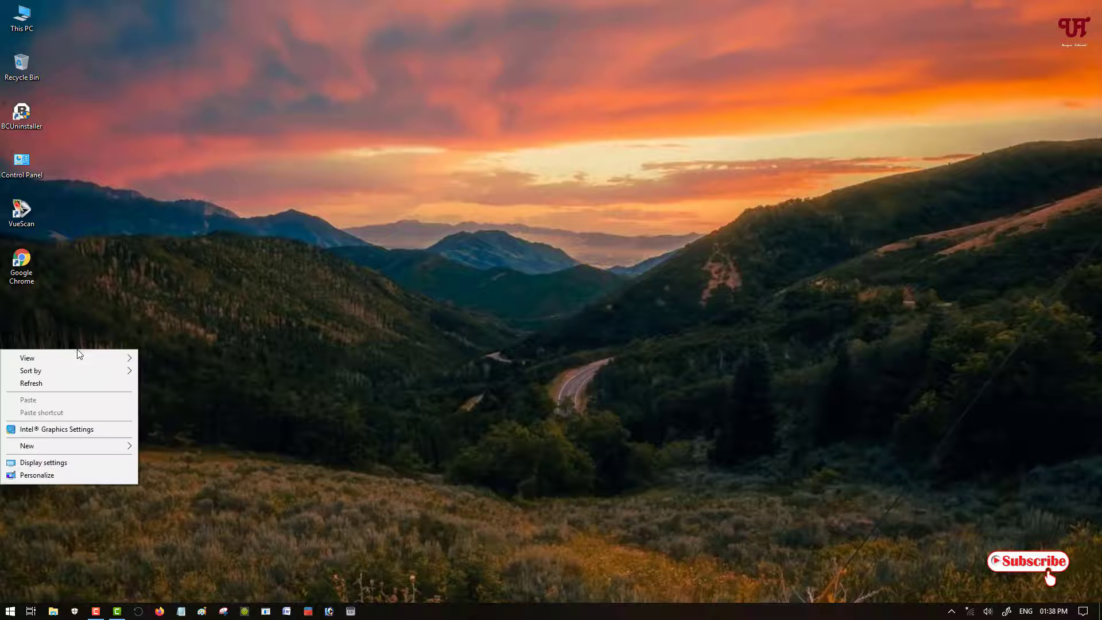
{"action": "mouse_move", "coordinate": [117, 451]}
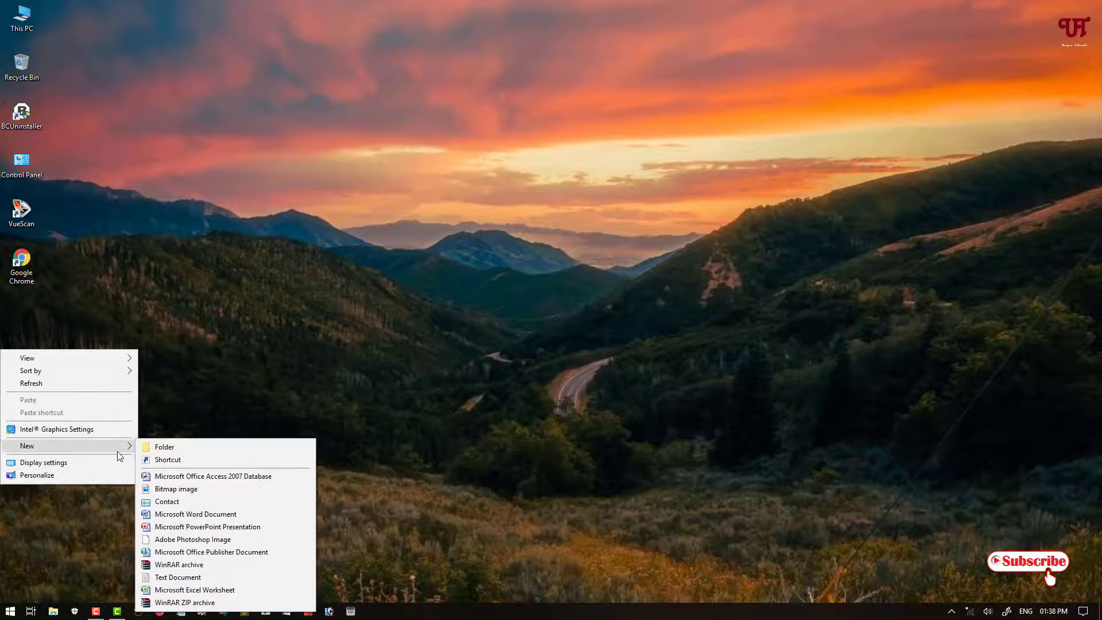
{"action": "left_click", "coordinate": [172, 566]}
{"action": "key", "text": "Return"}
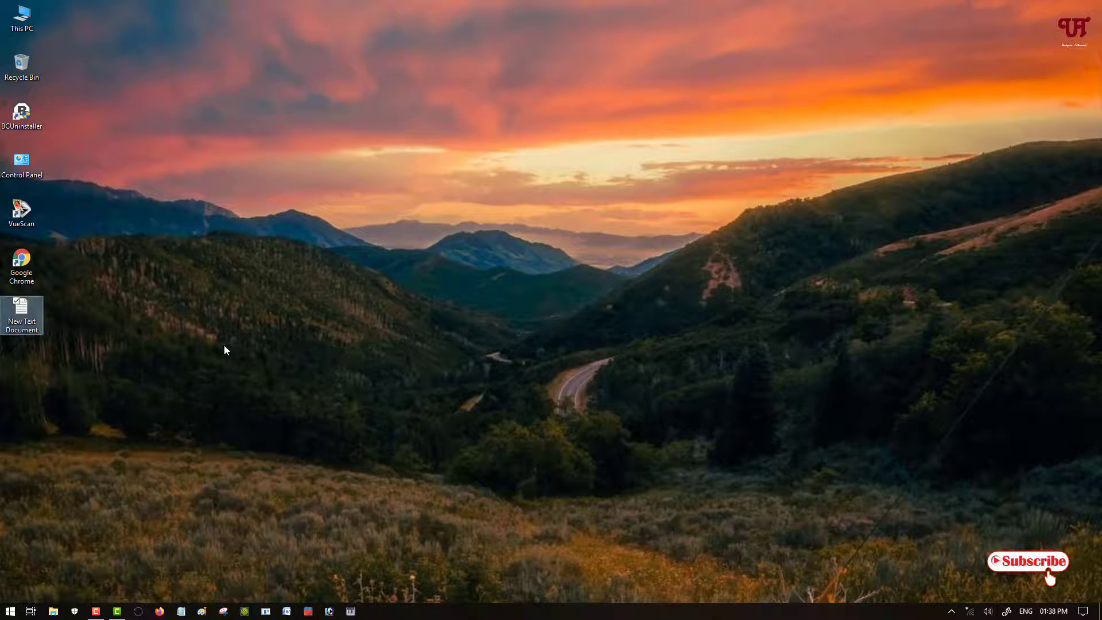
{"action": "left_click", "coordinate": [153, 403]}
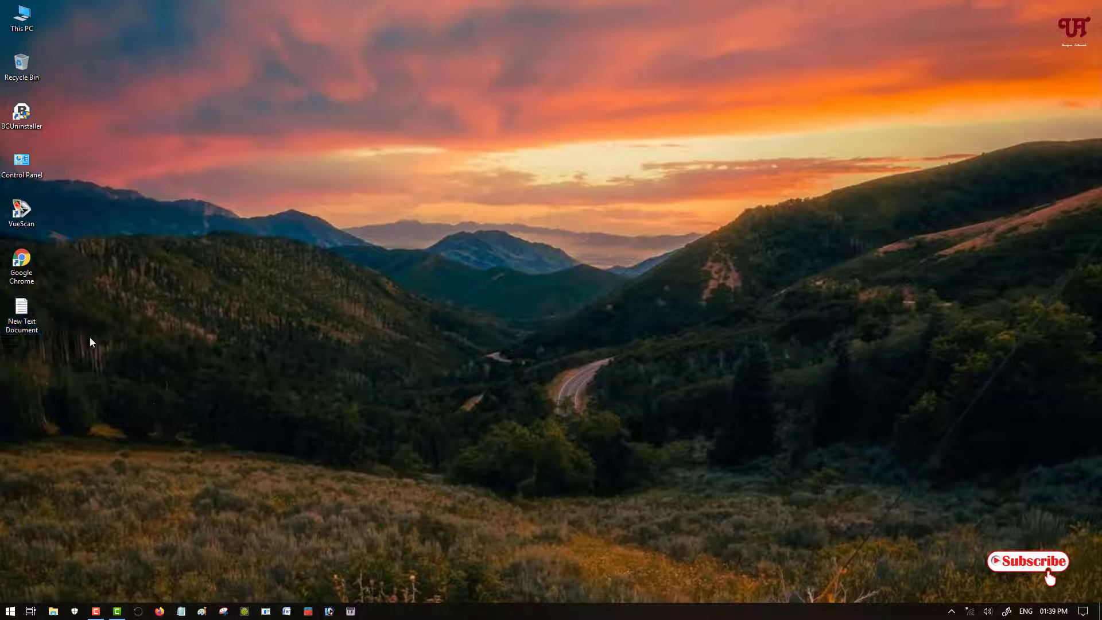
{"action": "left_click", "coordinate": [27, 320]}
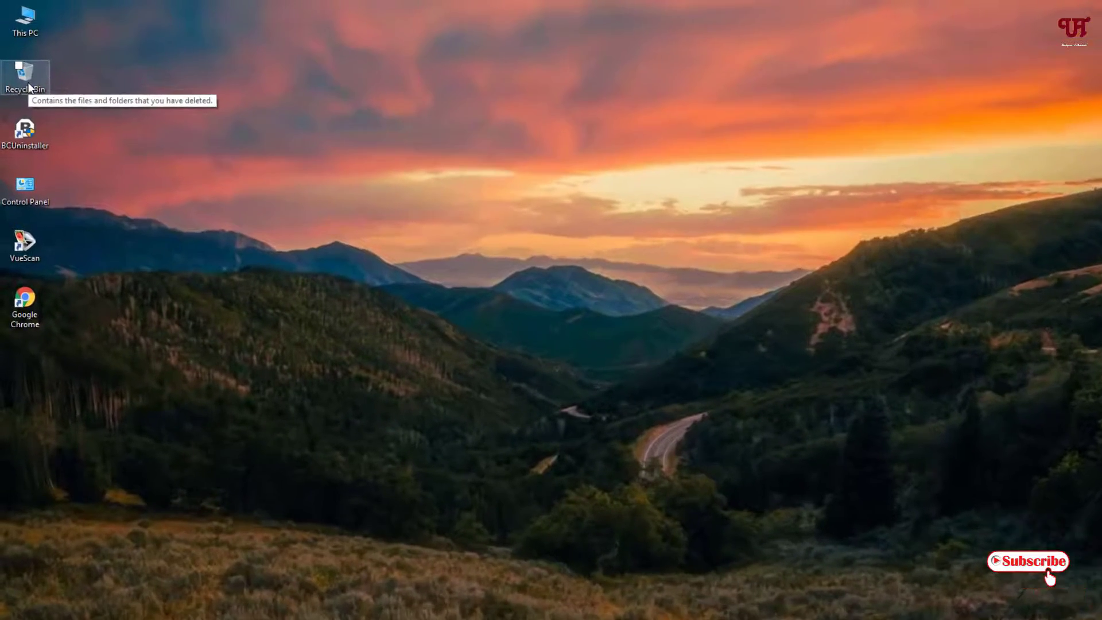
Open the Recycle Bin properties and examine the deletion settings of the Files (D:), Recovery Image and Windows (C:) drives.
{"action": "right_click", "coordinate": [25, 74]}
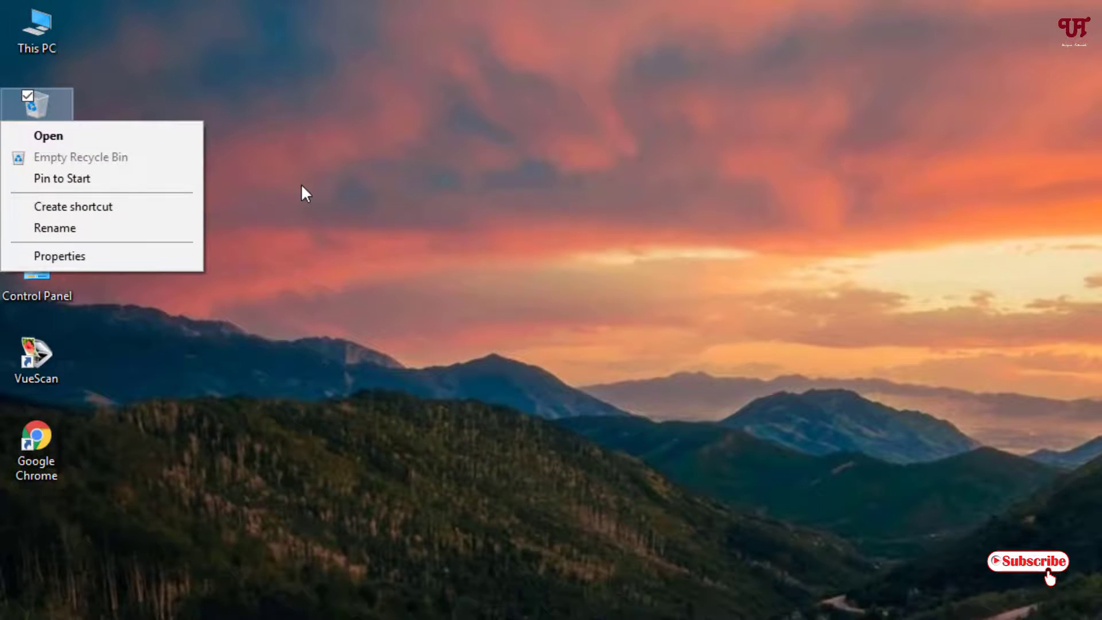
{"action": "left_click", "coordinate": [122, 262]}
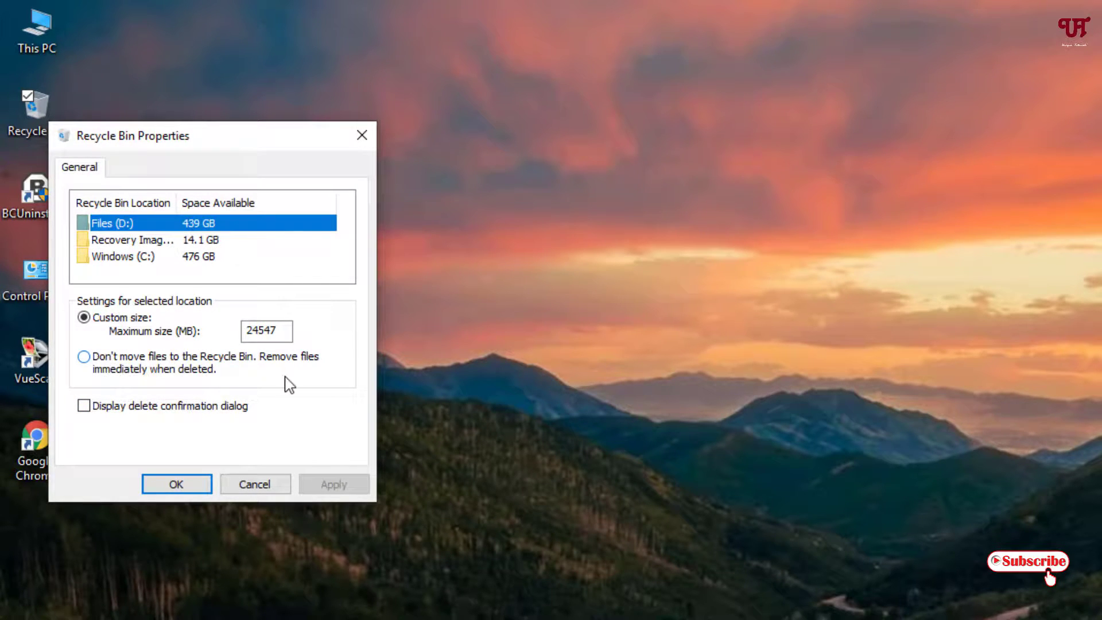
{"action": "left_click", "coordinate": [123, 256]}
{"action": "left_click", "coordinate": [123, 225]}
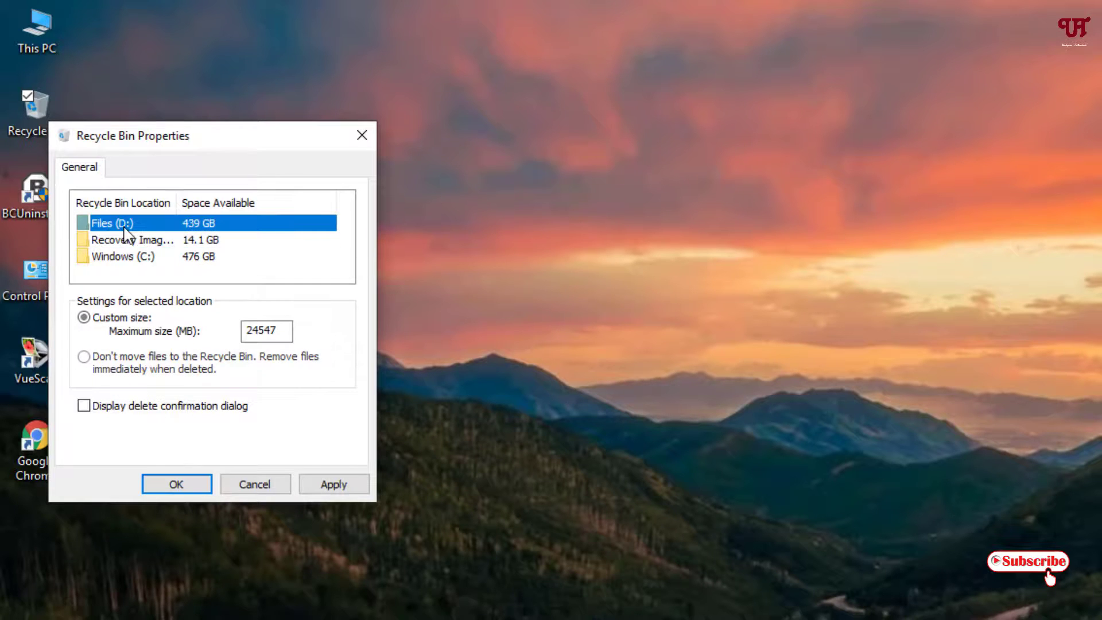
{"action": "left_click", "coordinate": [123, 241]}
{"action": "left_click", "coordinate": [122, 255]}
{"action": "left_click", "coordinate": [116, 236]}
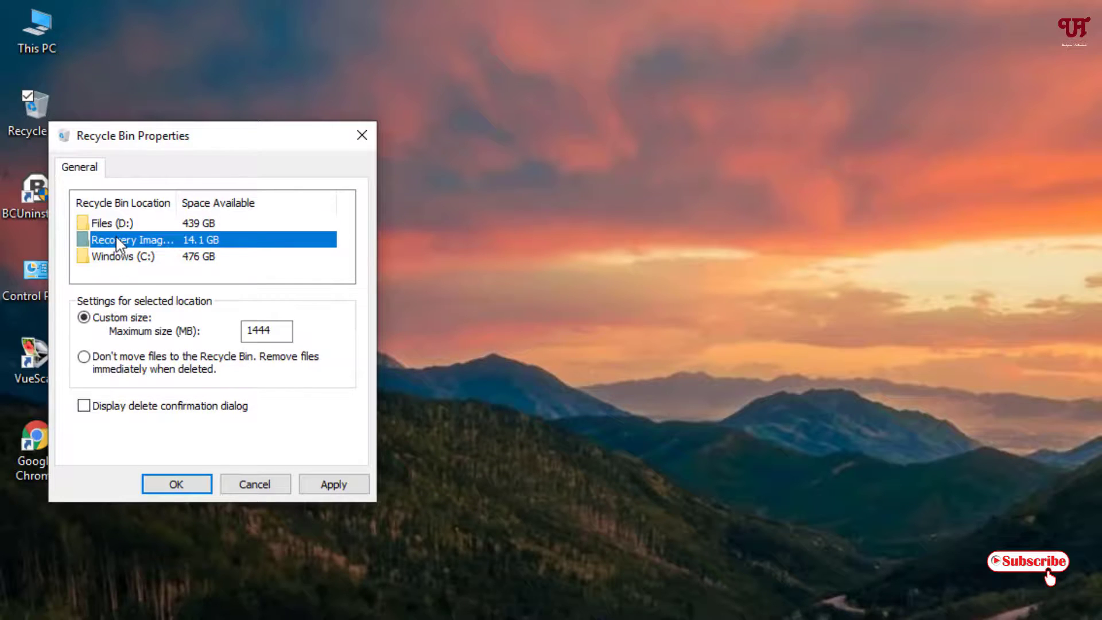
{"action": "left_click", "coordinate": [113, 227]}
{"action": "left_click", "coordinate": [110, 242]}
{"action": "left_click", "coordinate": [116, 261]}
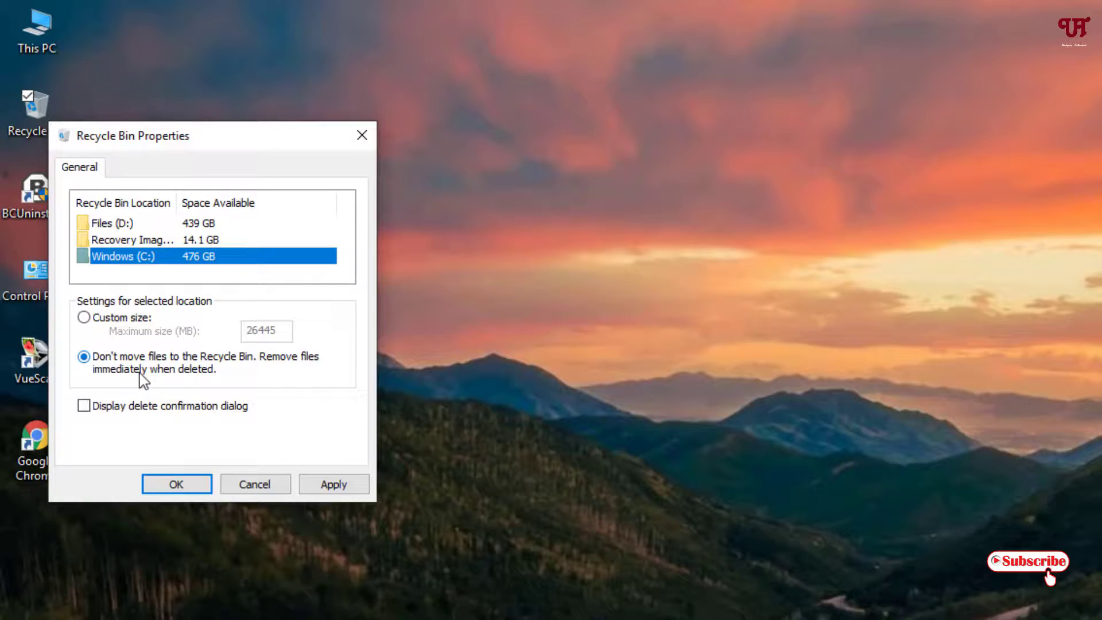
Switch the Recycle Bin setting for Windows (C:) back to Custom size, apply the change and close the properties.
{"action": "left_click", "coordinate": [83, 317]}
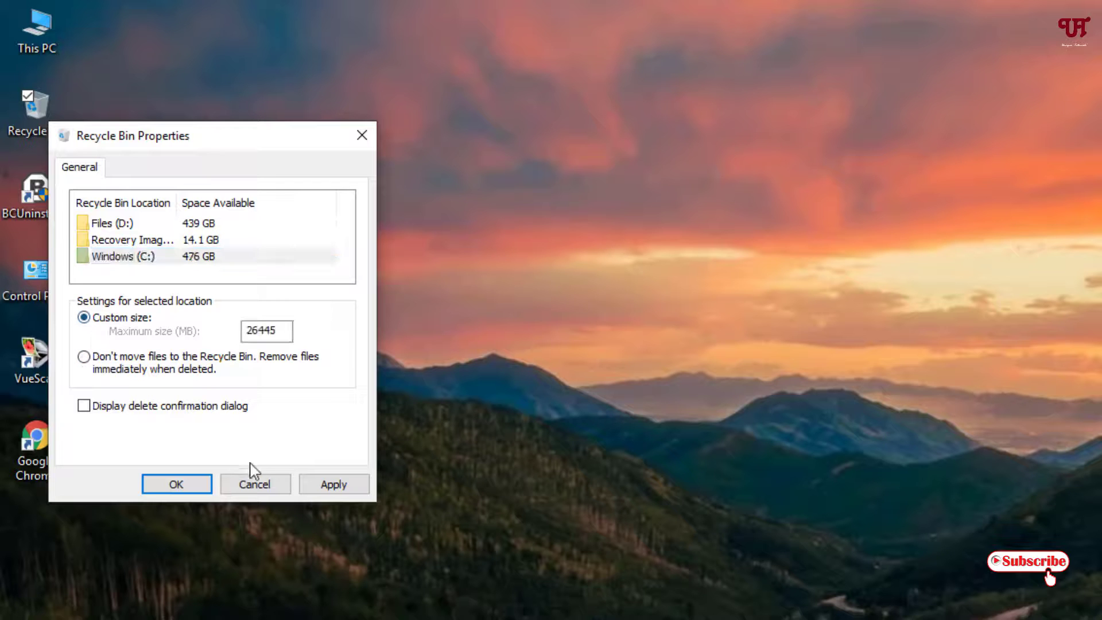
{"action": "left_click", "coordinate": [331, 483]}
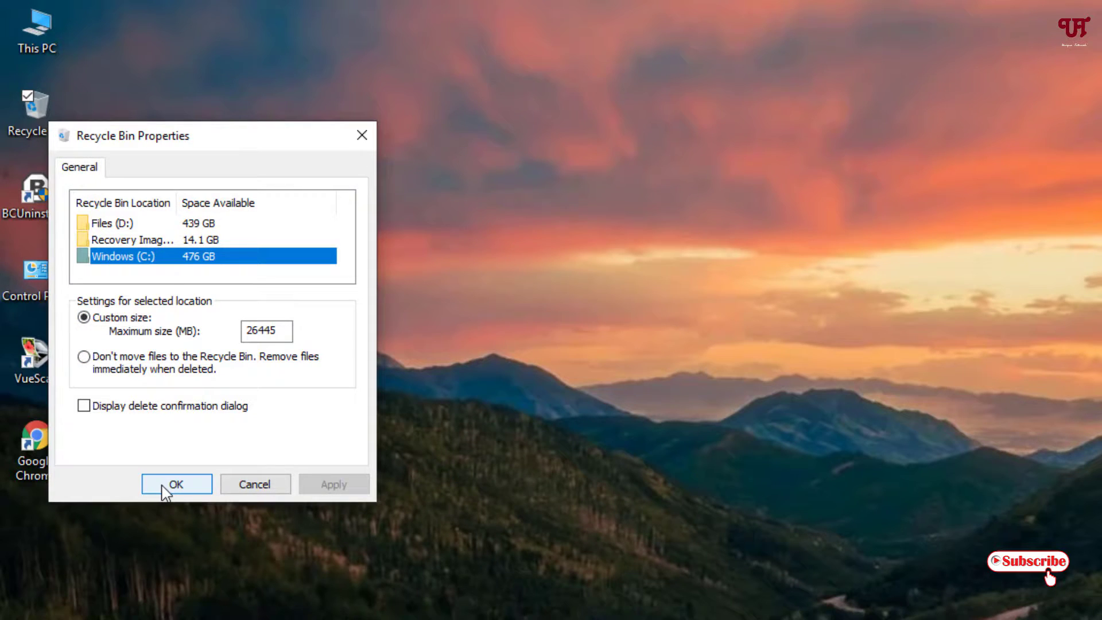
{"action": "left_click", "coordinate": [172, 483]}
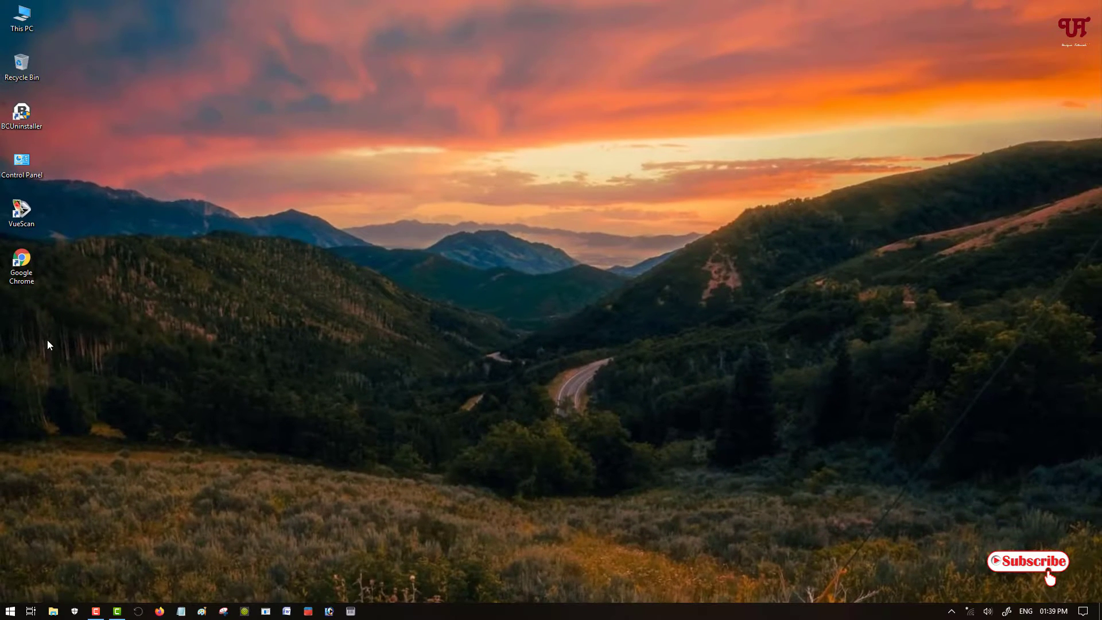
Create another text document on the desktop, keeping the default name, and delete it with the normal Delete command.
{"action": "right_click", "coordinate": [47, 339]}
{"action": "mouse_move", "coordinate": [115, 437]}
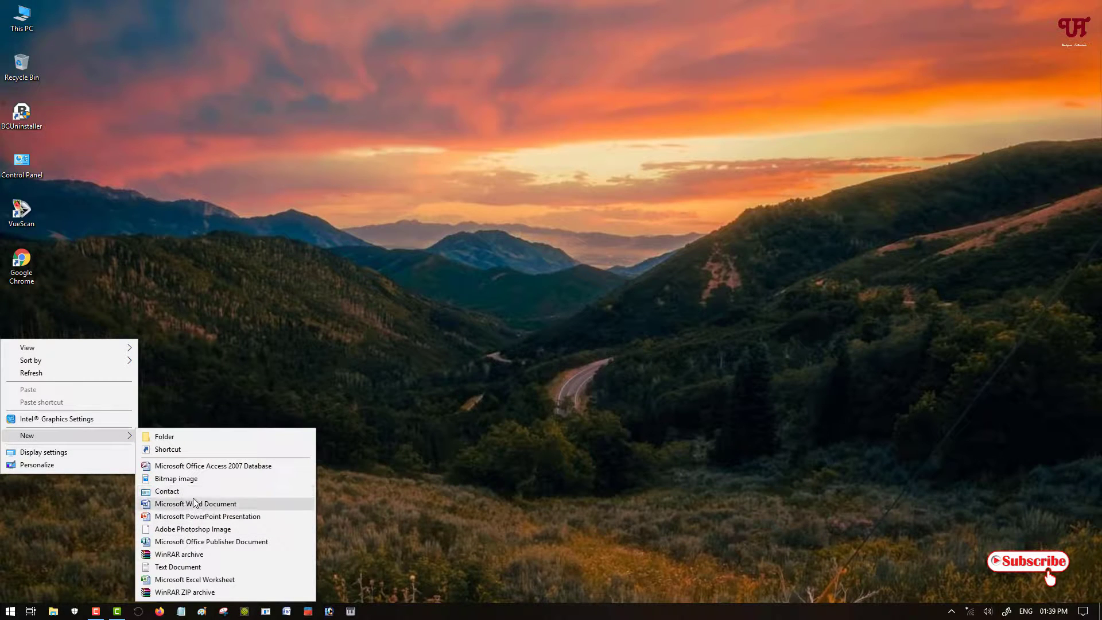
{"action": "left_click", "coordinate": [198, 566]}
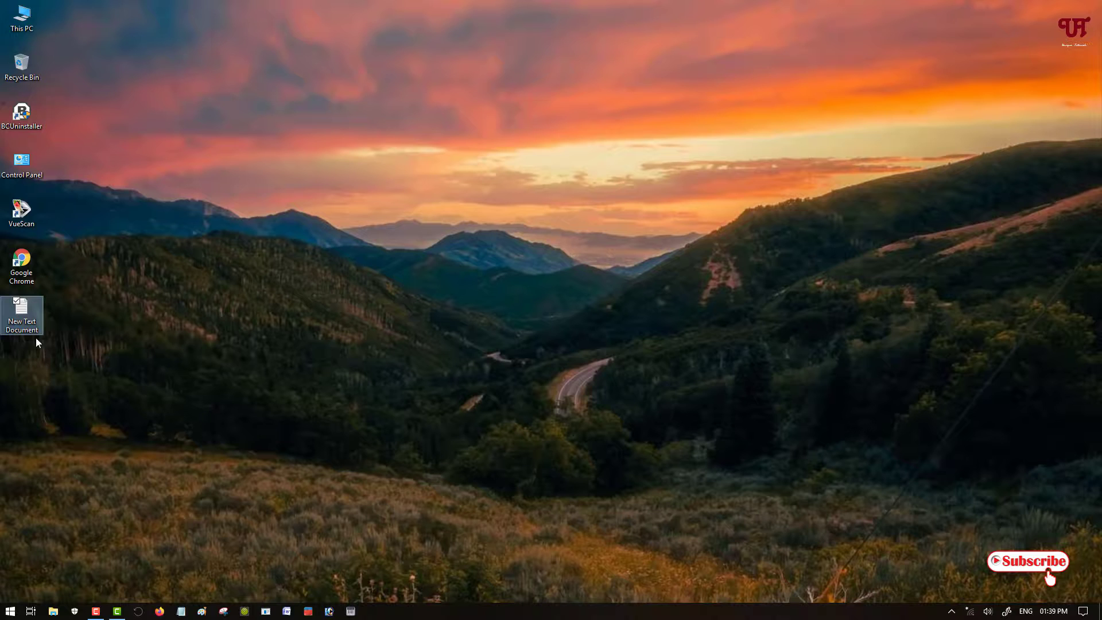
{"action": "right_click", "coordinate": [19, 306]}
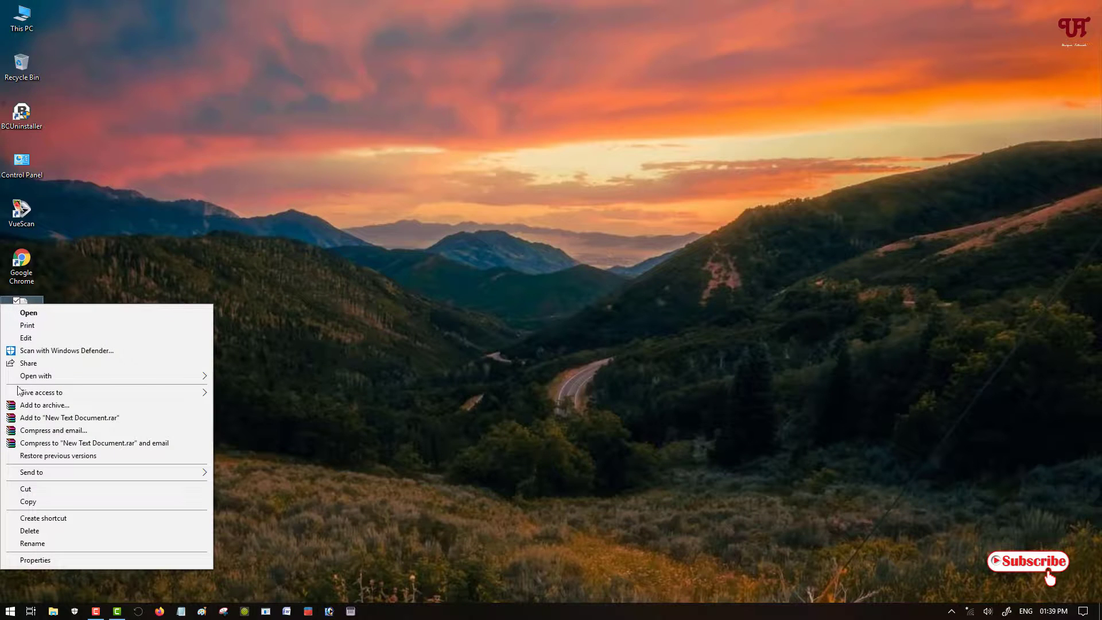
{"action": "left_click", "coordinate": [66, 534]}
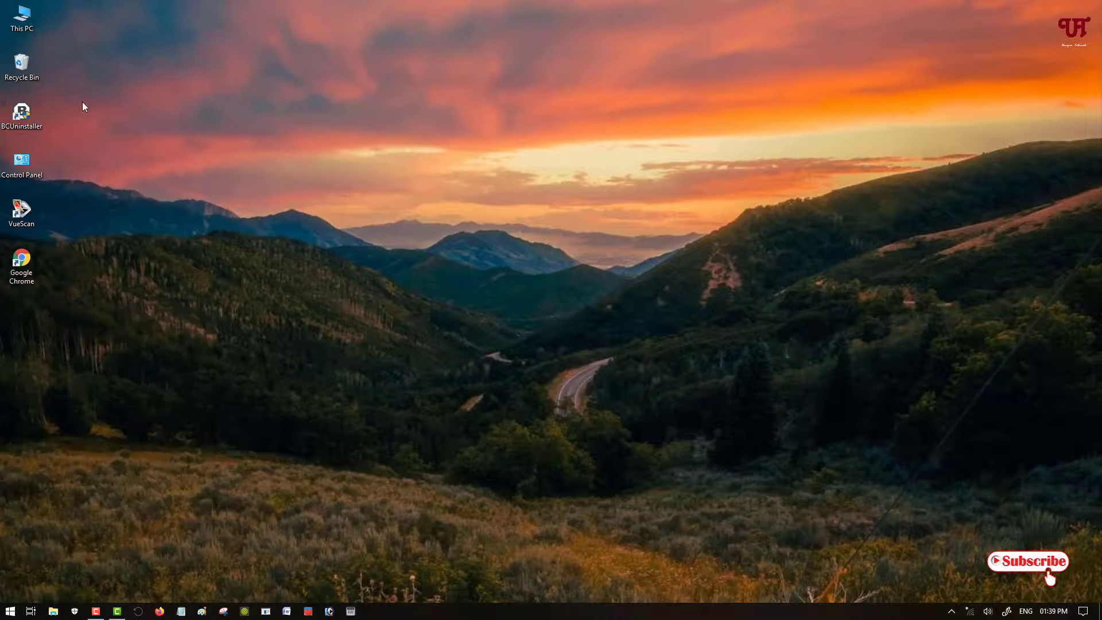
Open the Recycle Bin to check whether it holds the deleted New Text Document, and close its window.
{"action": "double_click", "coordinate": [22, 71]}
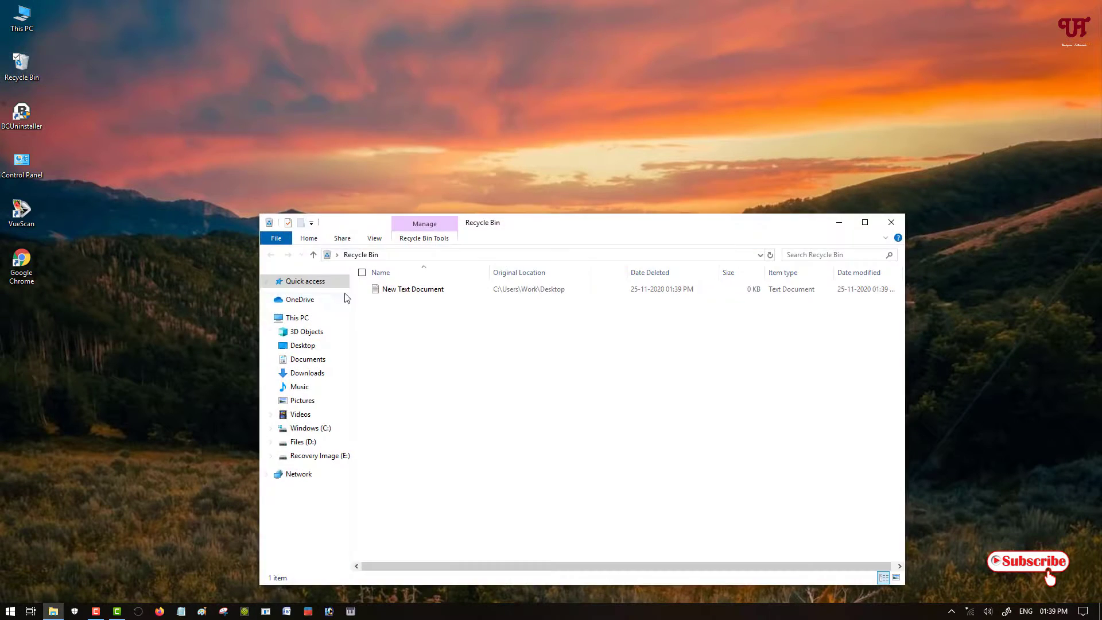
{"action": "left_click", "coordinate": [891, 223]}
{"action": "left_click", "coordinate": [132, 142]}
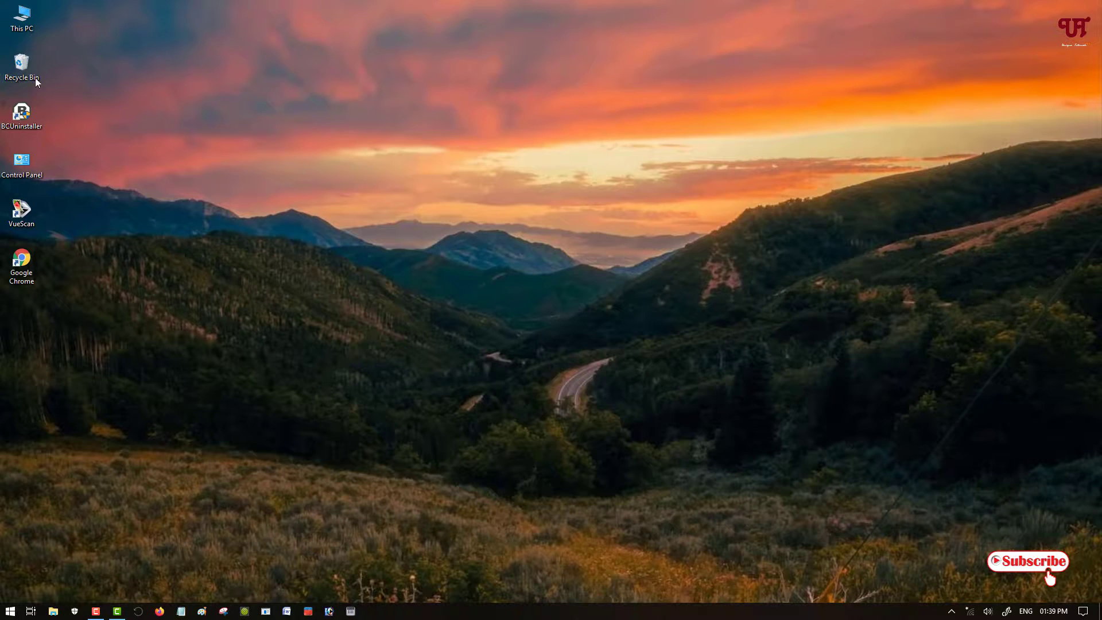
Open the Recycle Bin properties to review the deletion settings, and close the dialog without changing anything.
{"action": "right_click", "coordinate": [21, 73]}
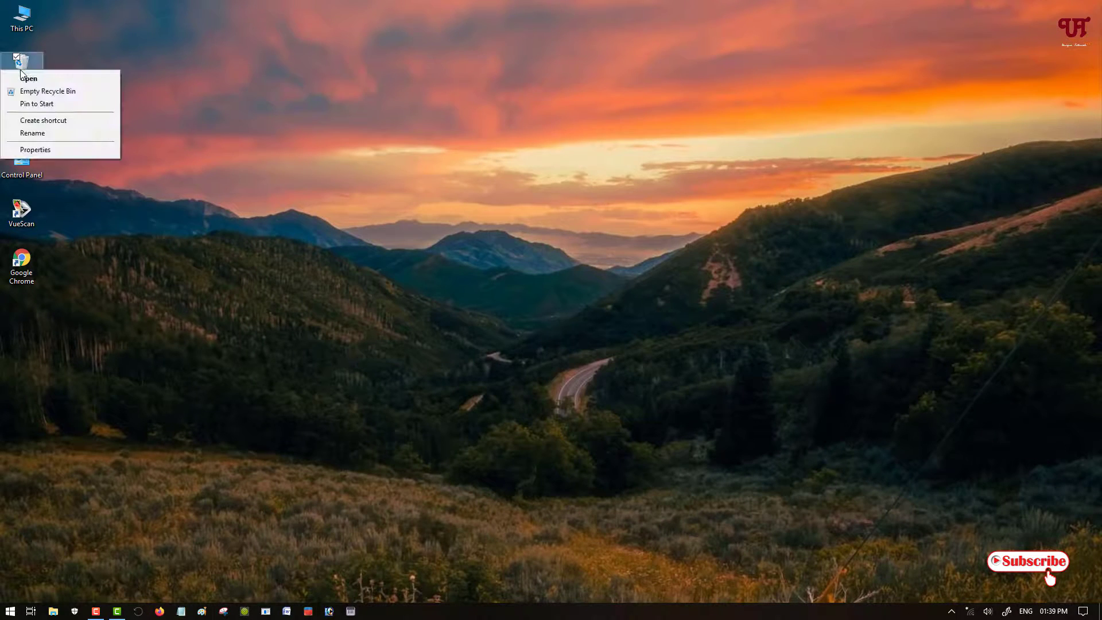
{"action": "left_click", "coordinate": [47, 152]}
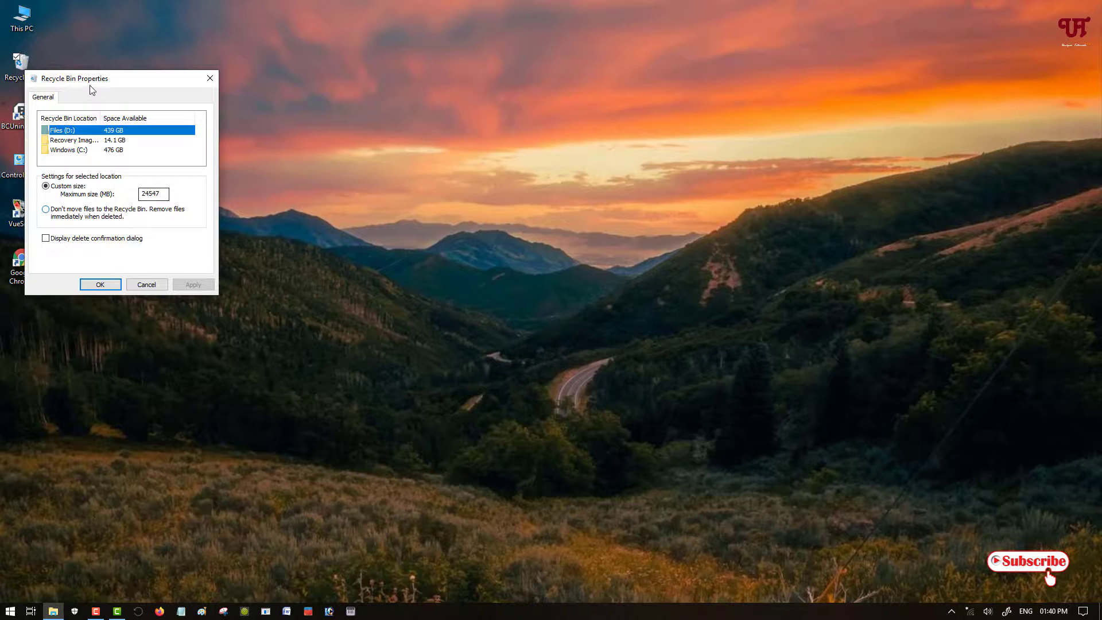
{"action": "left_click_drag", "start_coordinate": [90, 89], "coordinate": [168, 112]}
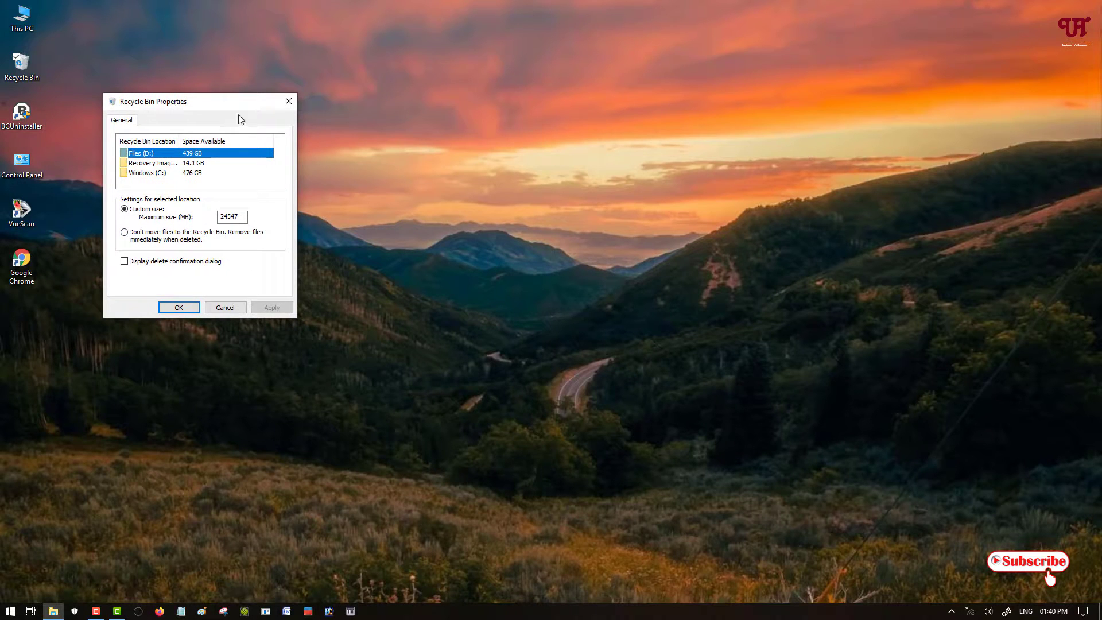
{"action": "left_click", "coordinate": [286, 102]}
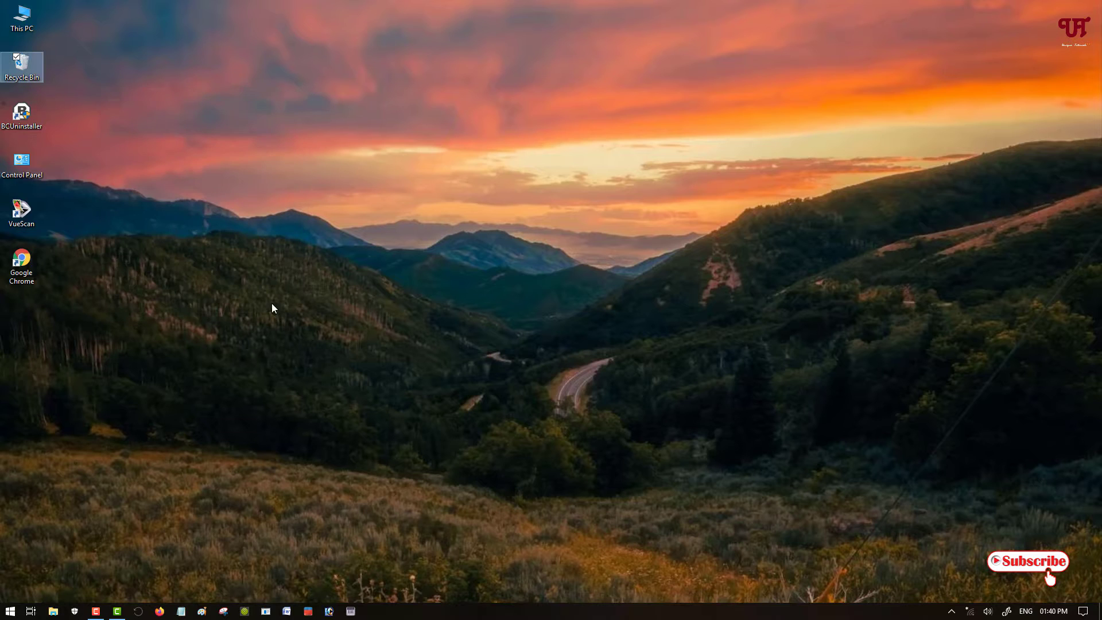